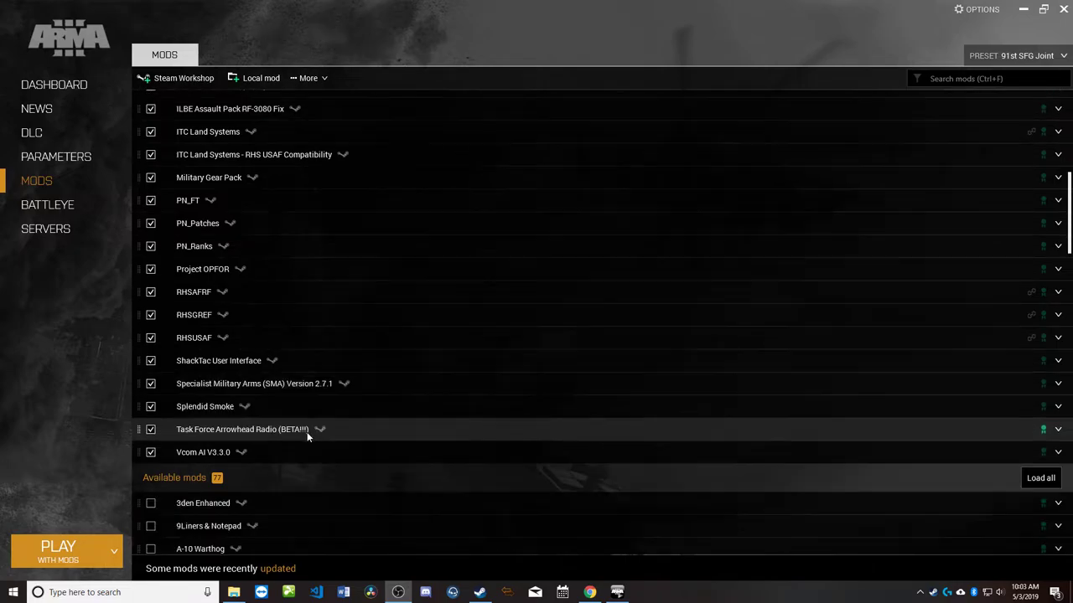
Scroll through the Arma 3 Launcher mod list and check the saved mod presets without switching.
scroll(307, 436, "up", 10)
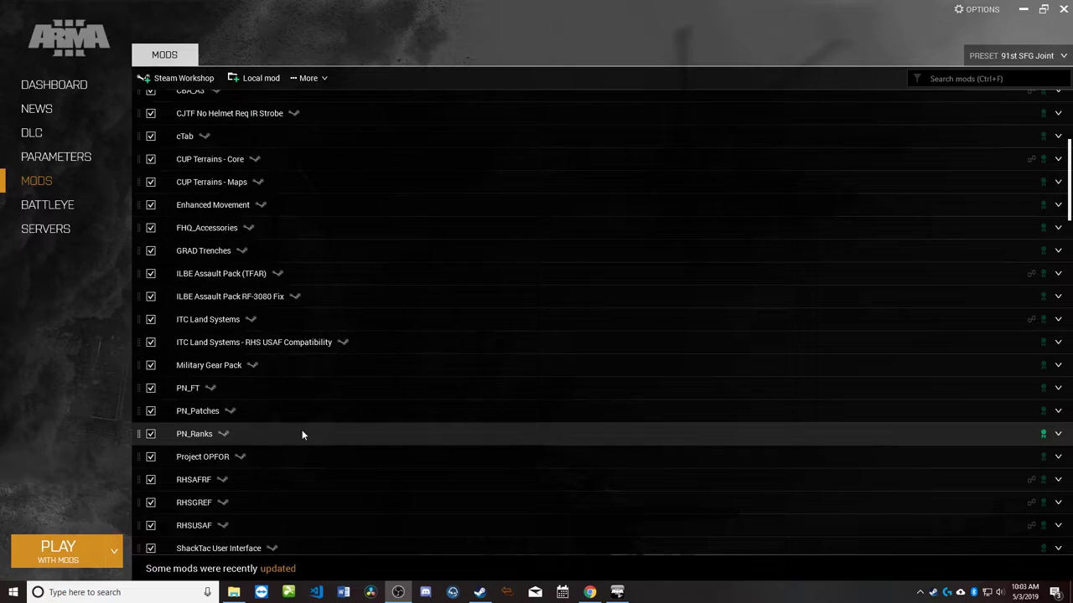
scroll(290, 433, "down", 2)
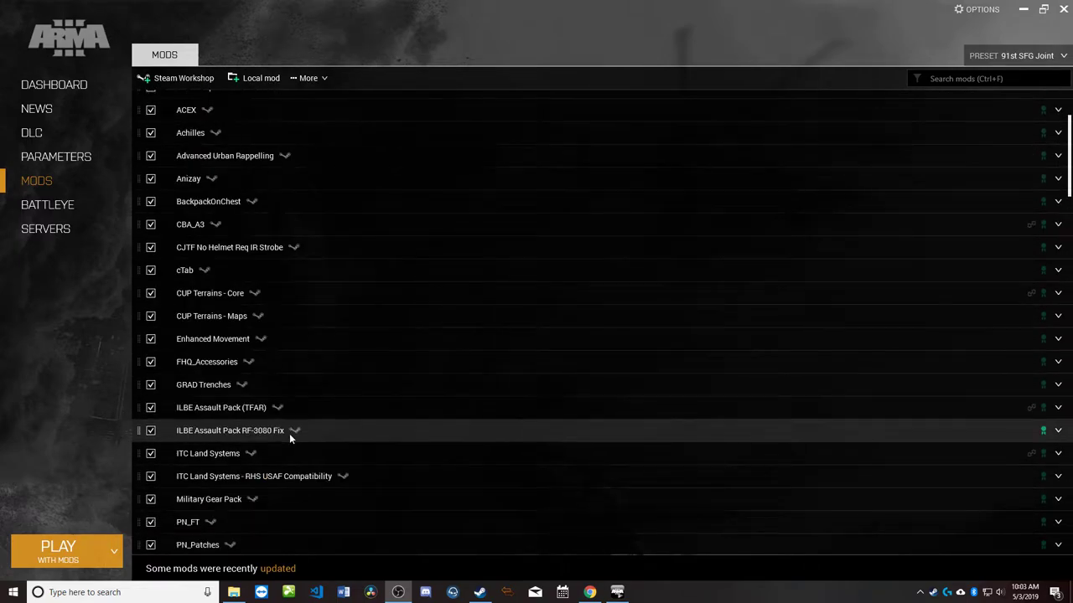
scroll(289, 434, "up", 3)
scroll(290, 438, "down", 2)
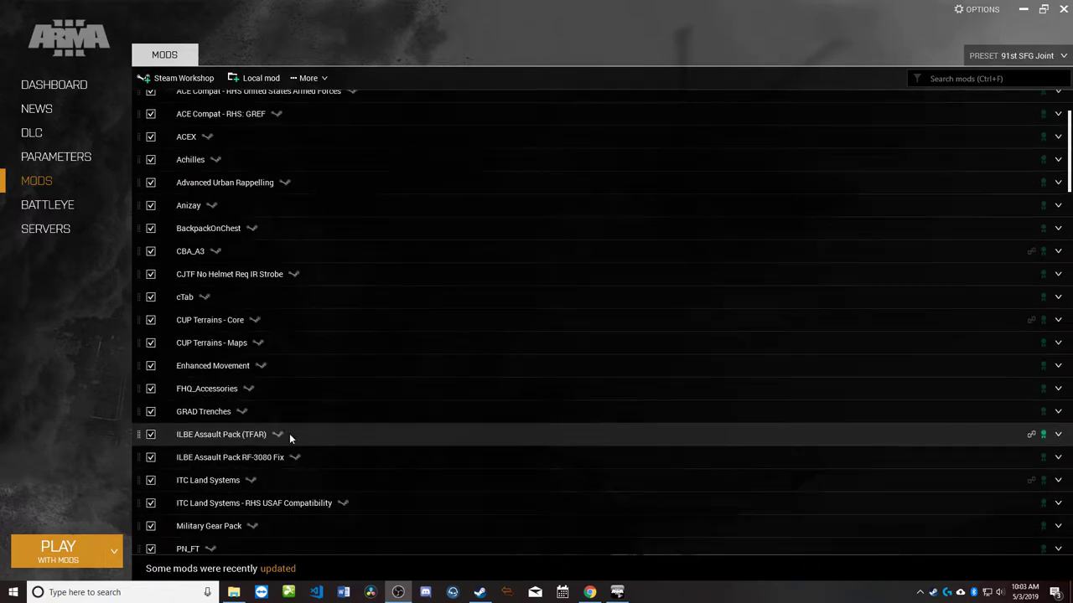
scroll(289, 433, "down", 3)
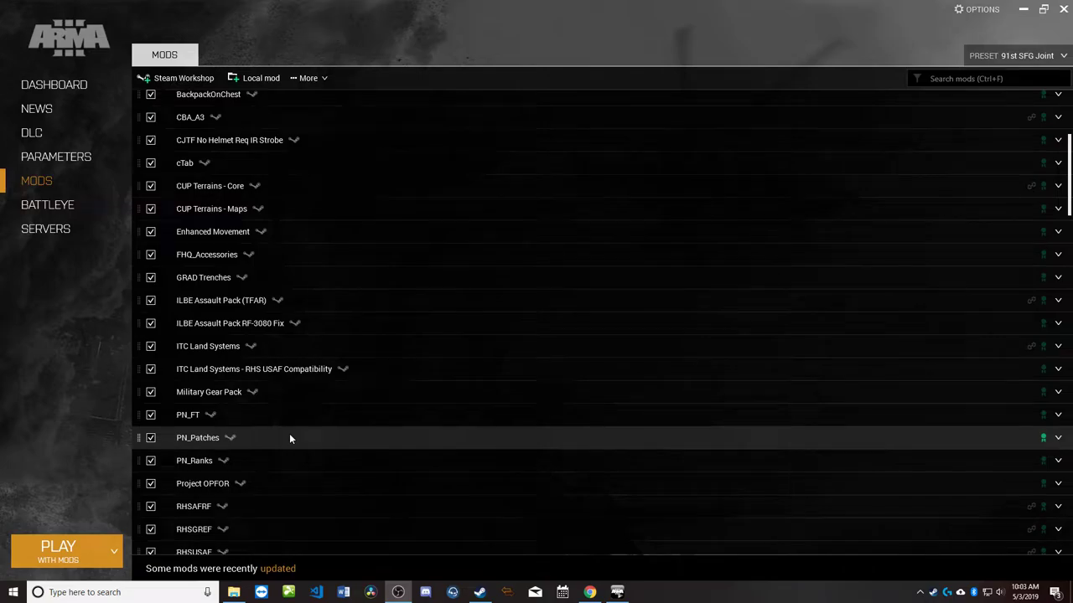
scroll(289, 433, "down", 1)
scroll(289, 434, "down", 3)
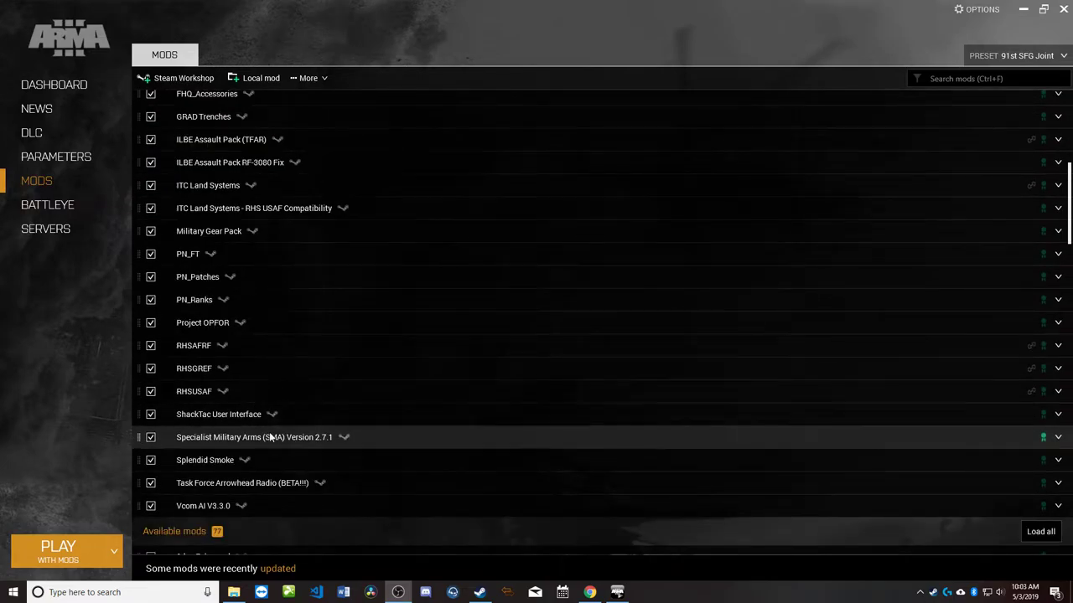
scroll(327, 480, "down", 1)
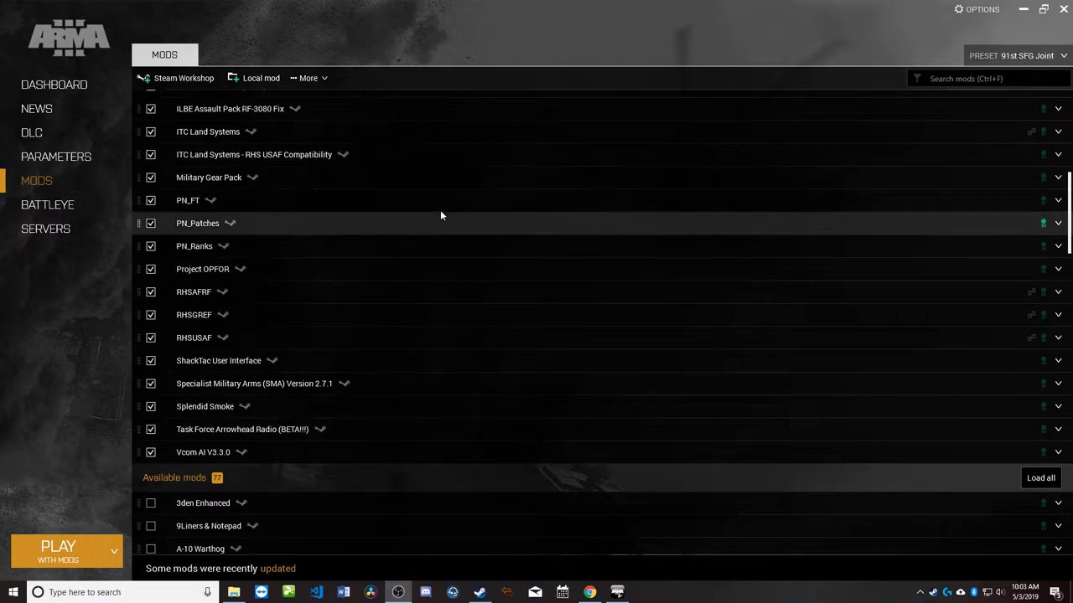
left_click(1039, 56)
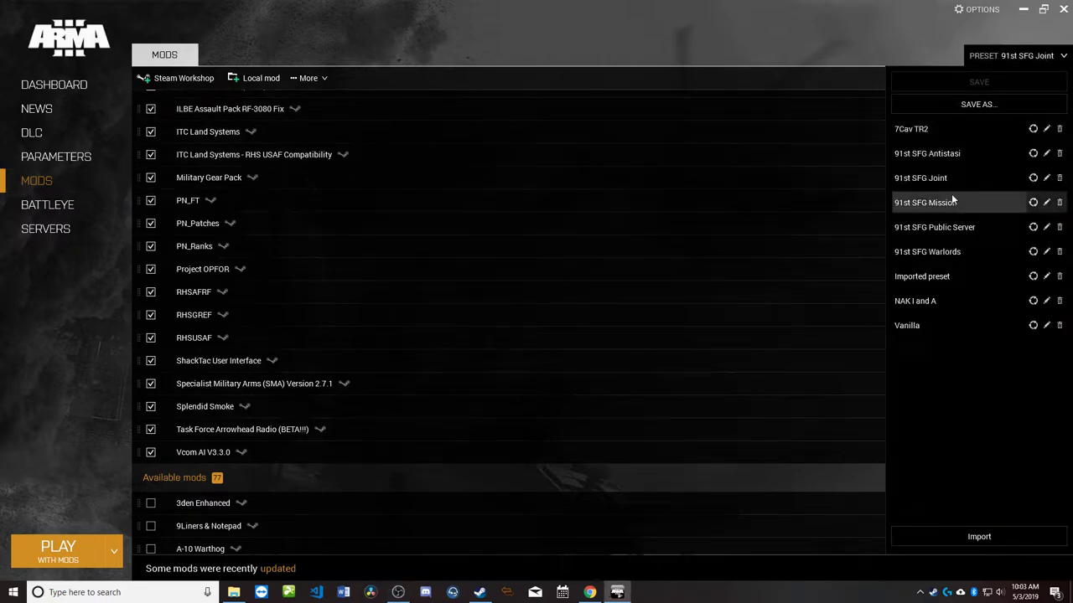
left_click(1032, 55)
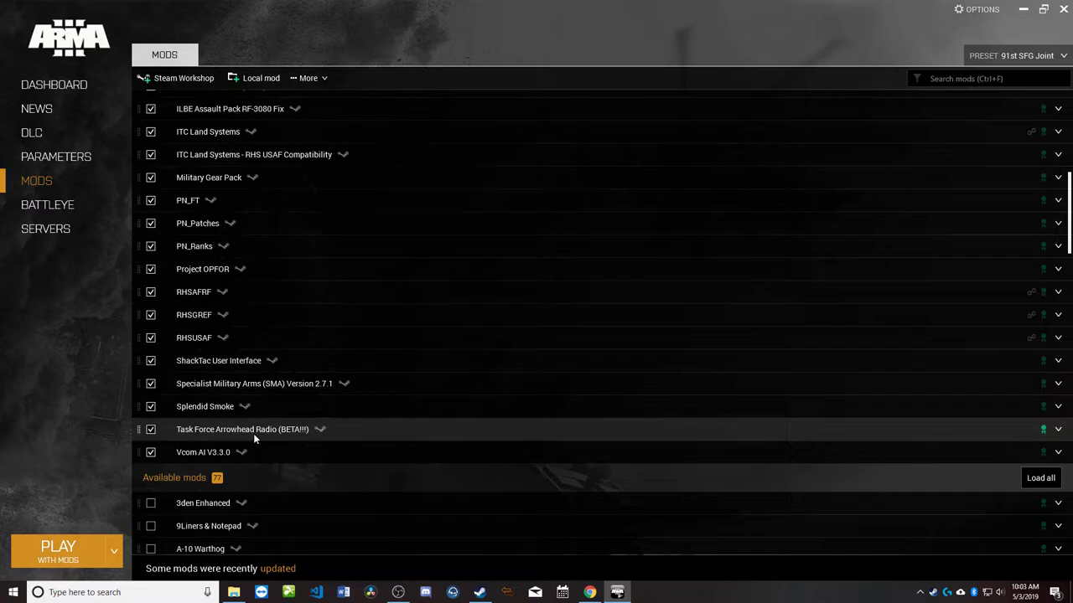
Expand the Task Force Arrowhead Radio (BETA!!!) mod's details (70.8 MB, Ready) and show its more-options menu.
left_click(1057, 429)
scroll(548, 414, "down", 2)
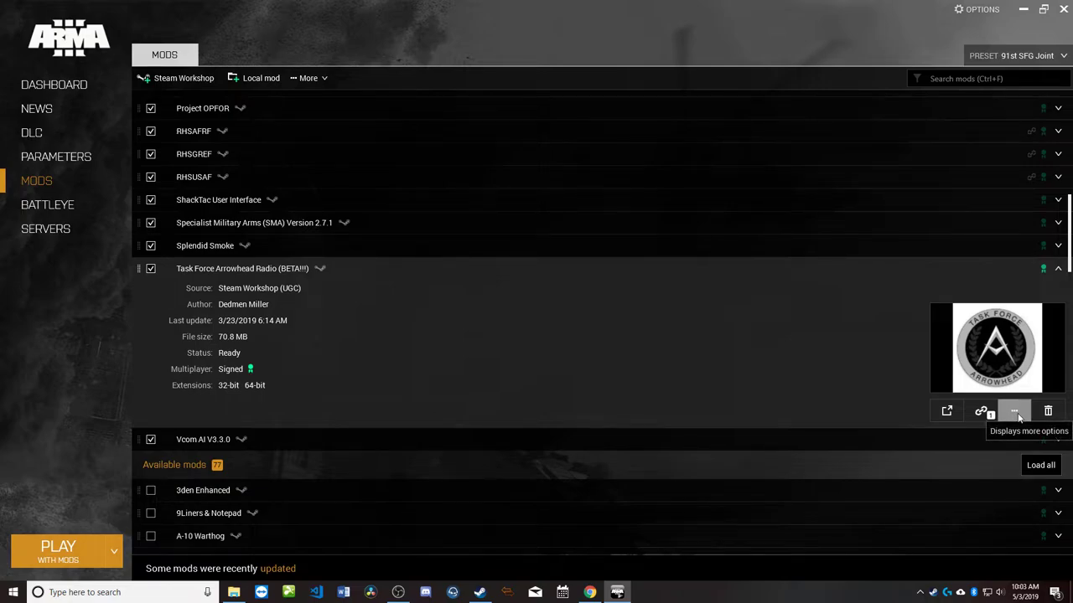
left_click(1015, 411)
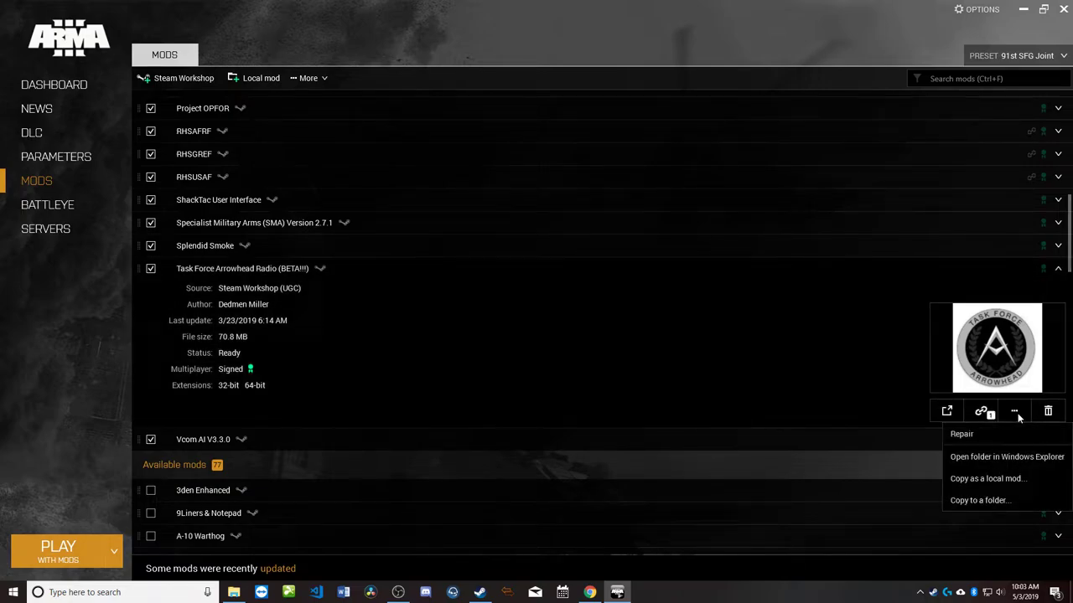
Open the mod's folder in File Explorer, accepting the Workshop cache warning, and check the Workshop path.
left_click(991, 461)
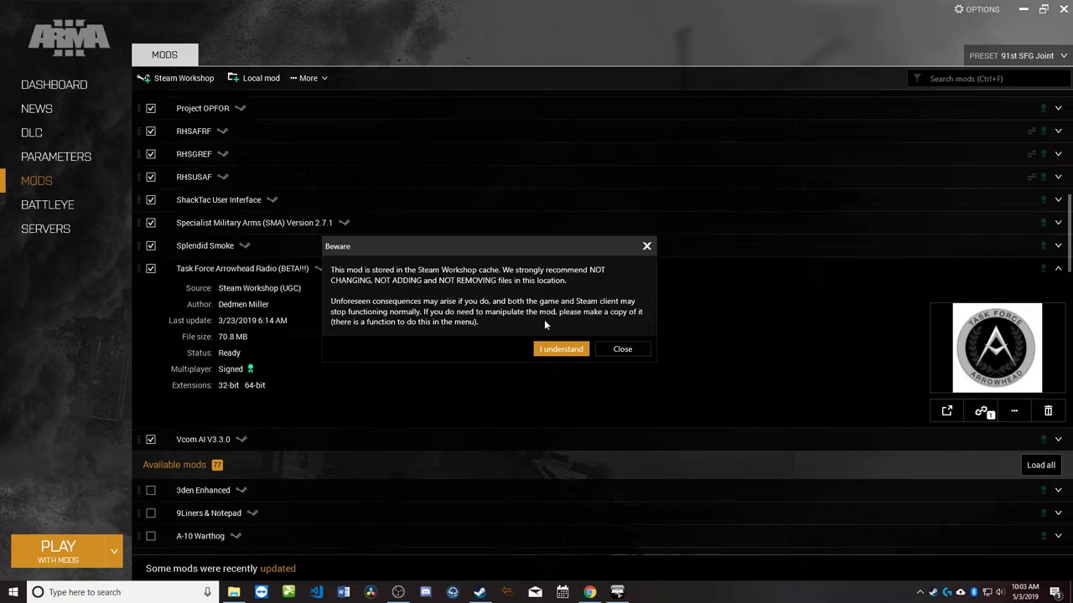
left_click(556, 349)
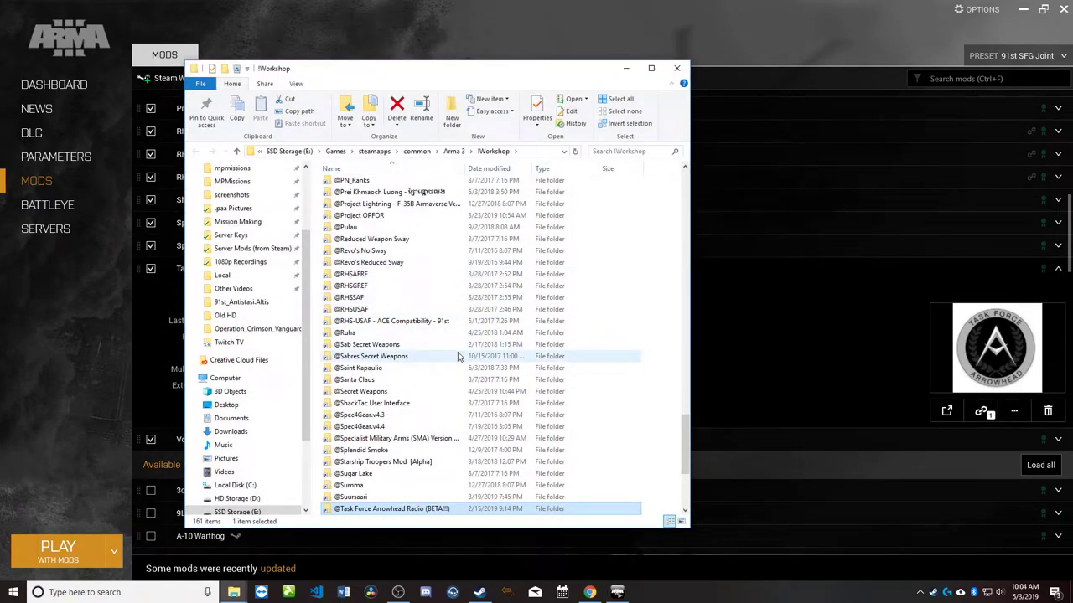
scroll(458, 356, "down", 3)
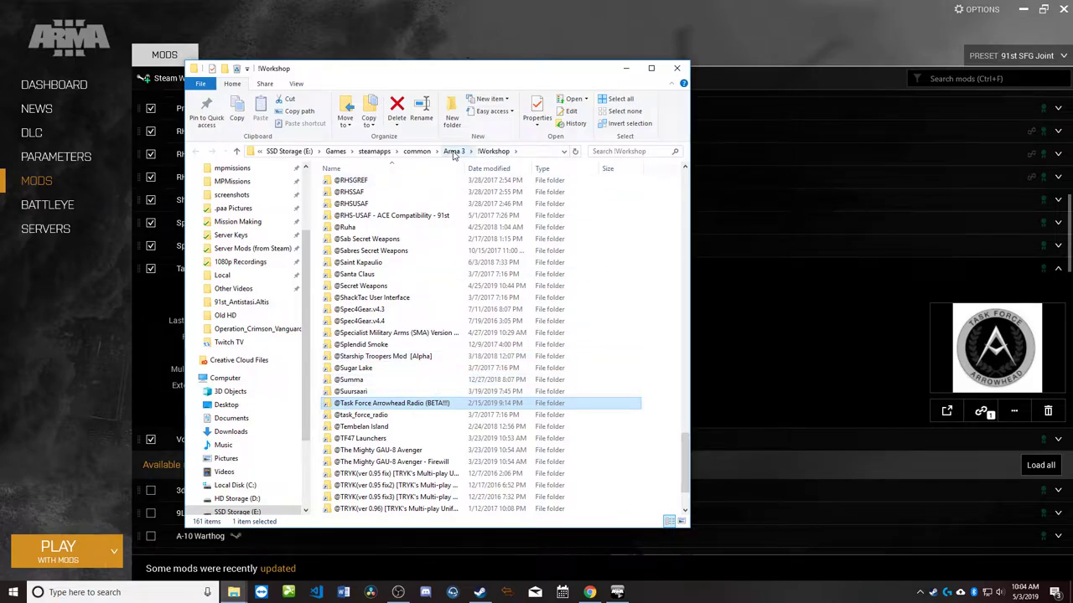
left_click(528, 152)
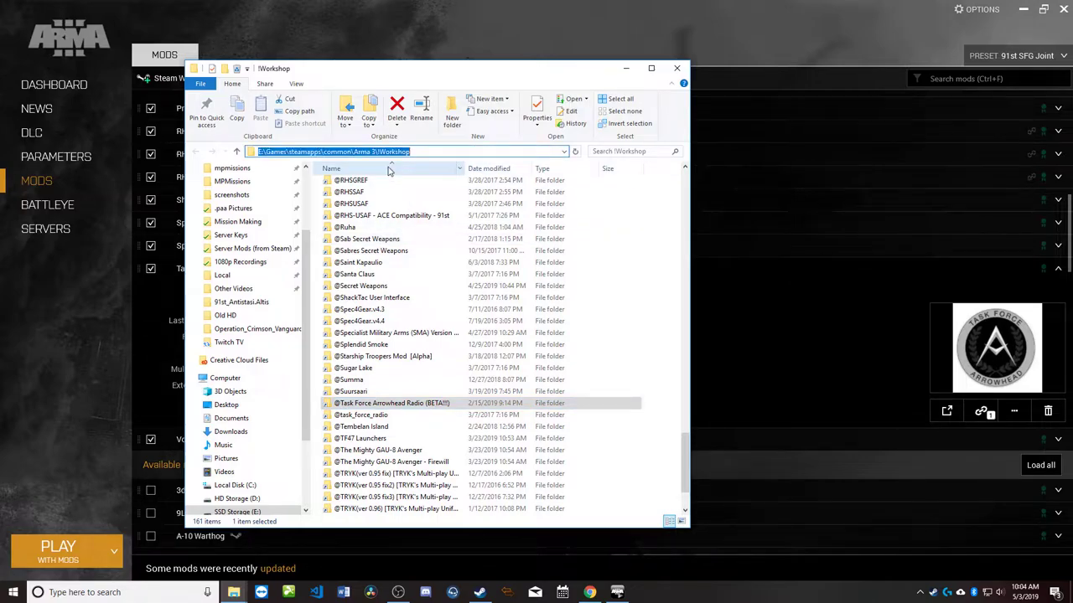
left_click(417, 251)
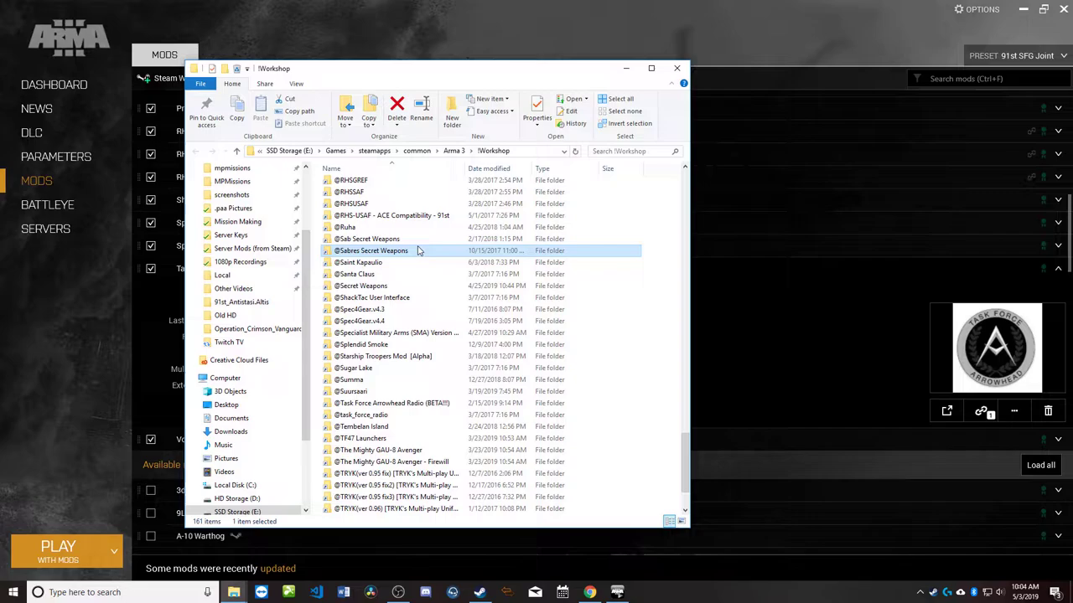
left_click(403, 405)
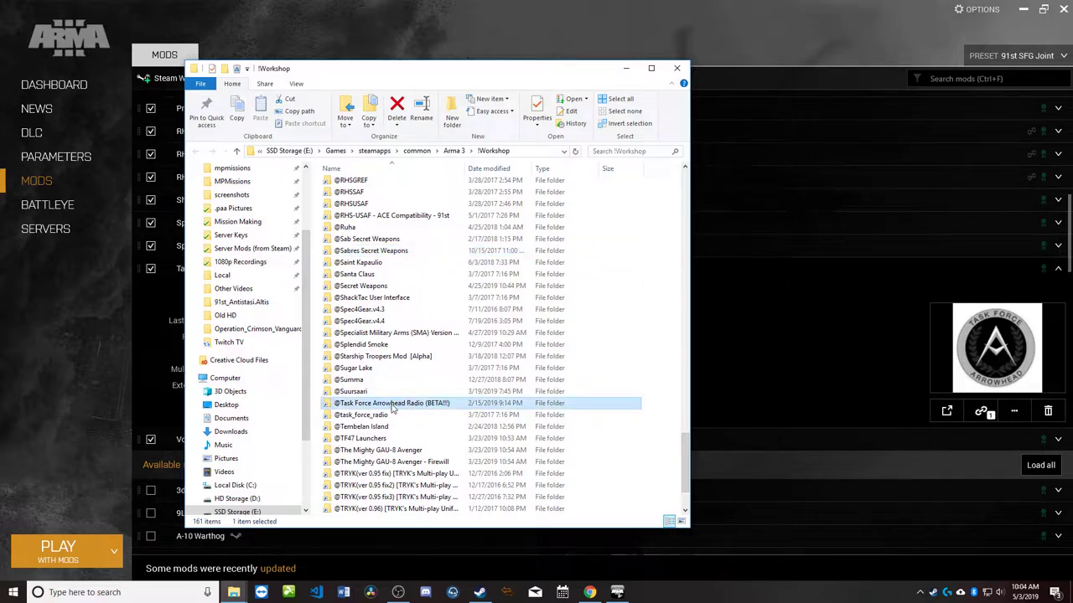
double_click(377, 407)
double_click(369, 208)
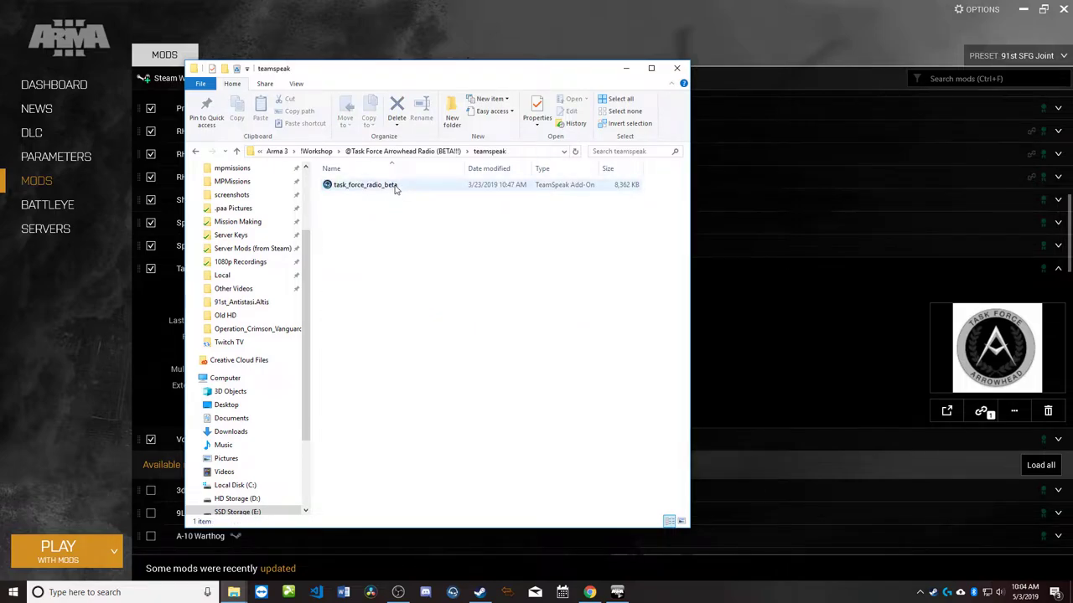
left_click(395, 188)
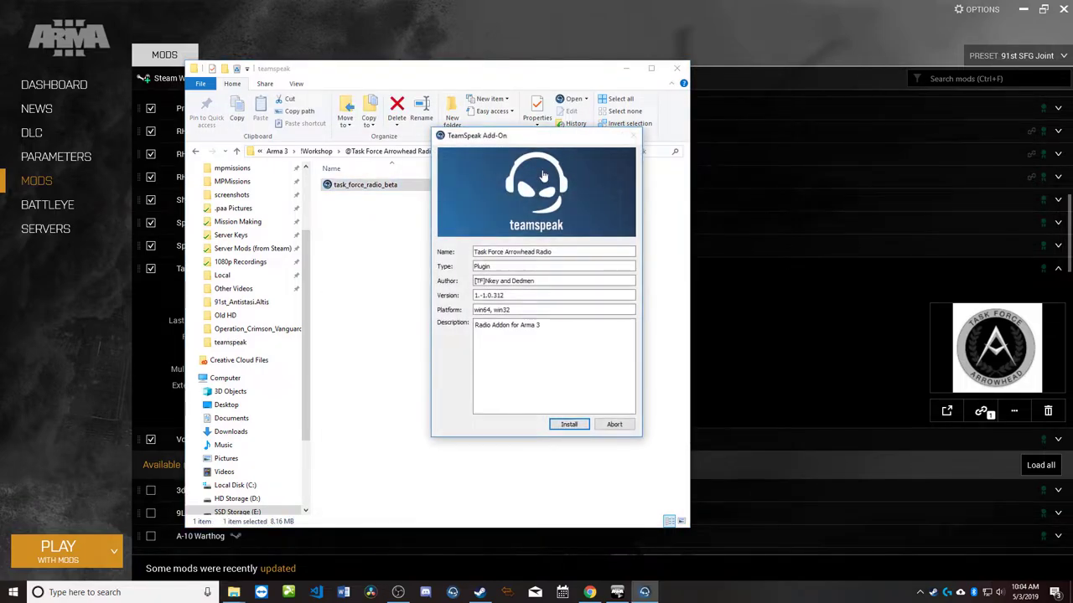
left_click_drag(533, 139, 577, 180)
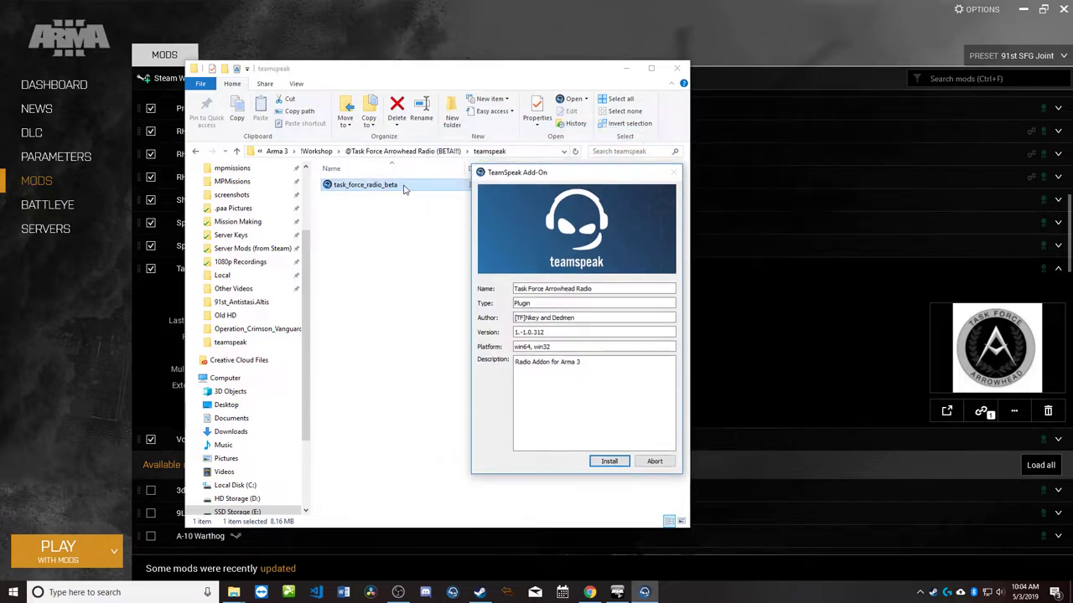
right_click(570, 328)
left_click(616, 391)
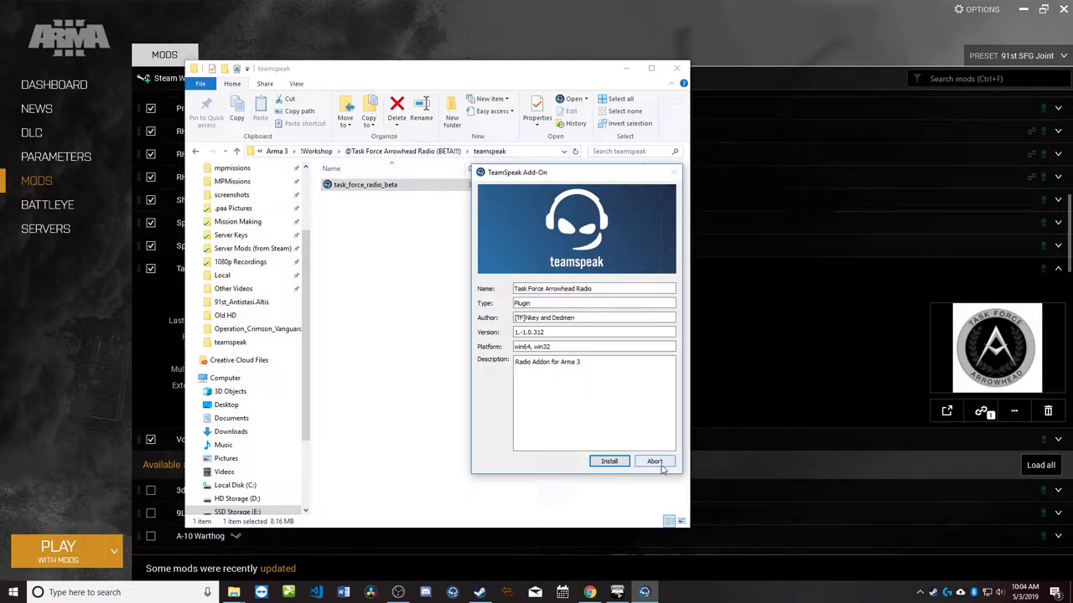
left_click(655, 462)
left_click(521, 245)
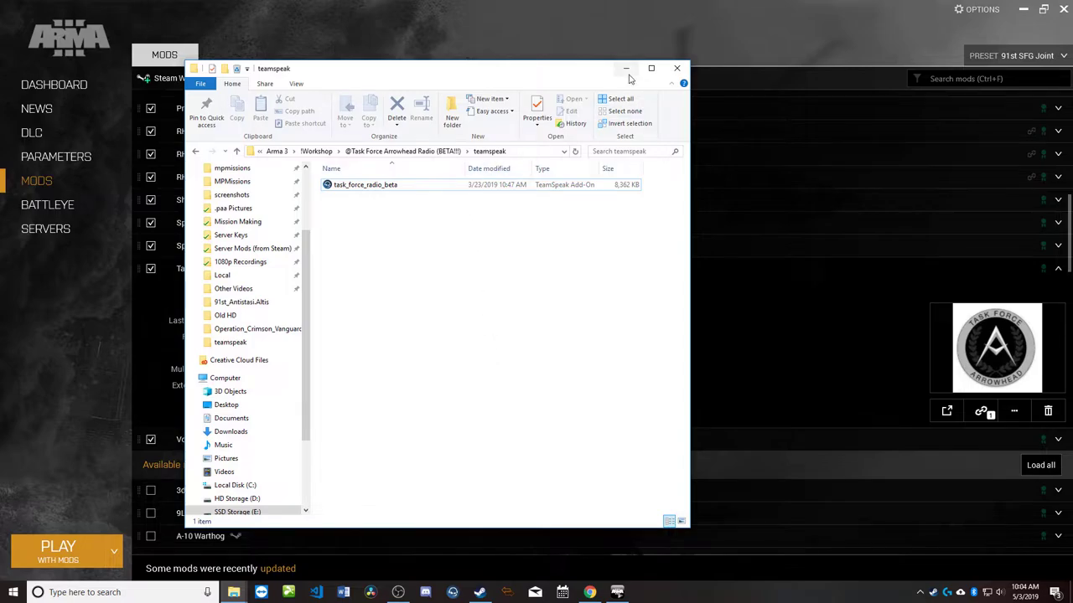
Switch from Explorer to TeamSpeak 3, mute microphone and speakers, and show the Tools menu.
left_click(626, 69)
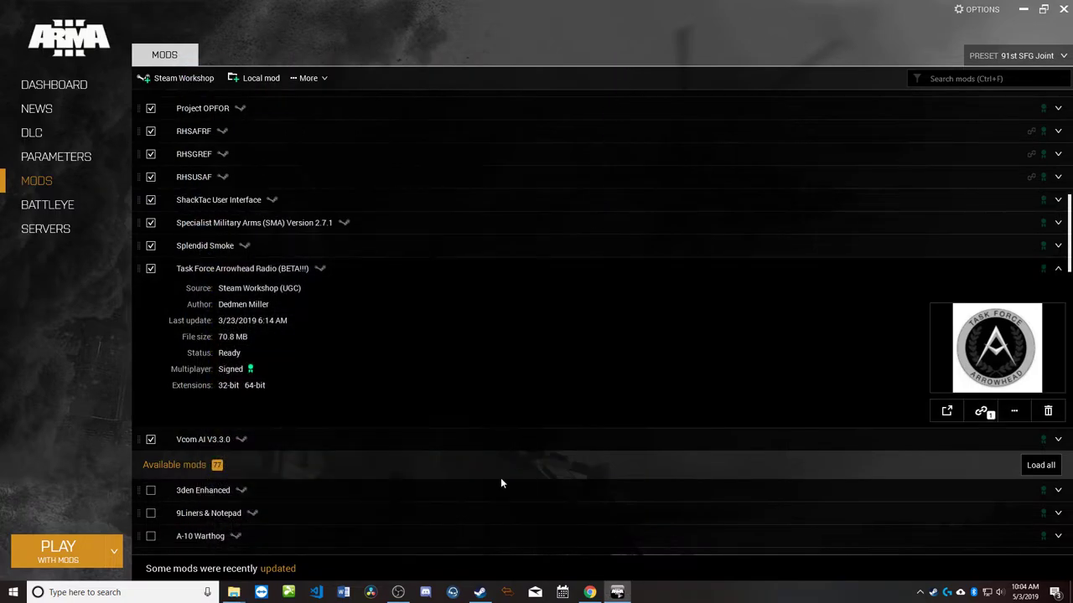
left_click(452, 595)
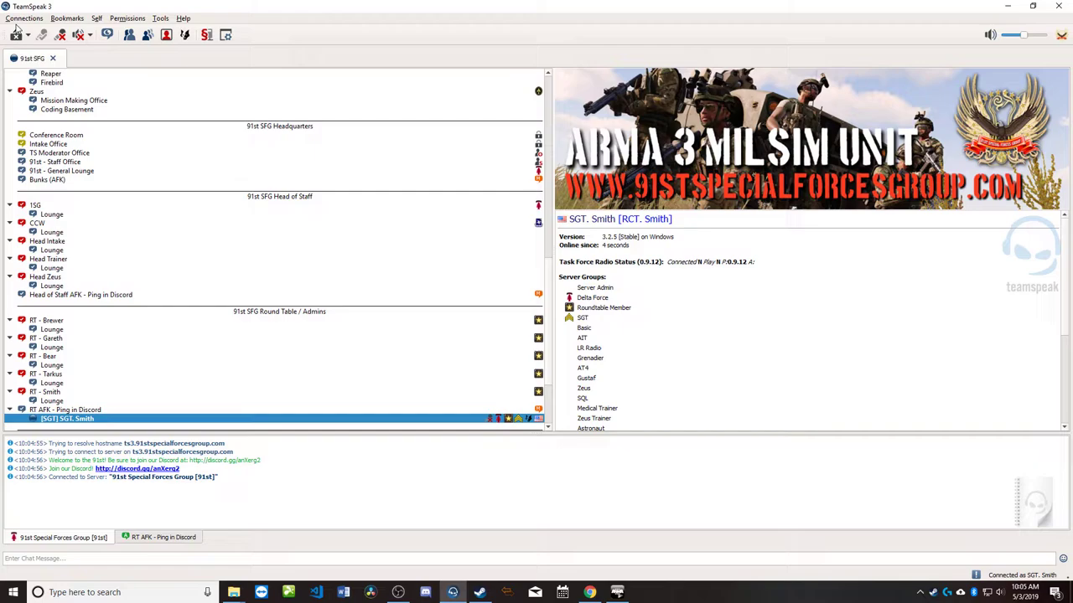
left_click(60, 35)
left_click(78, 35)
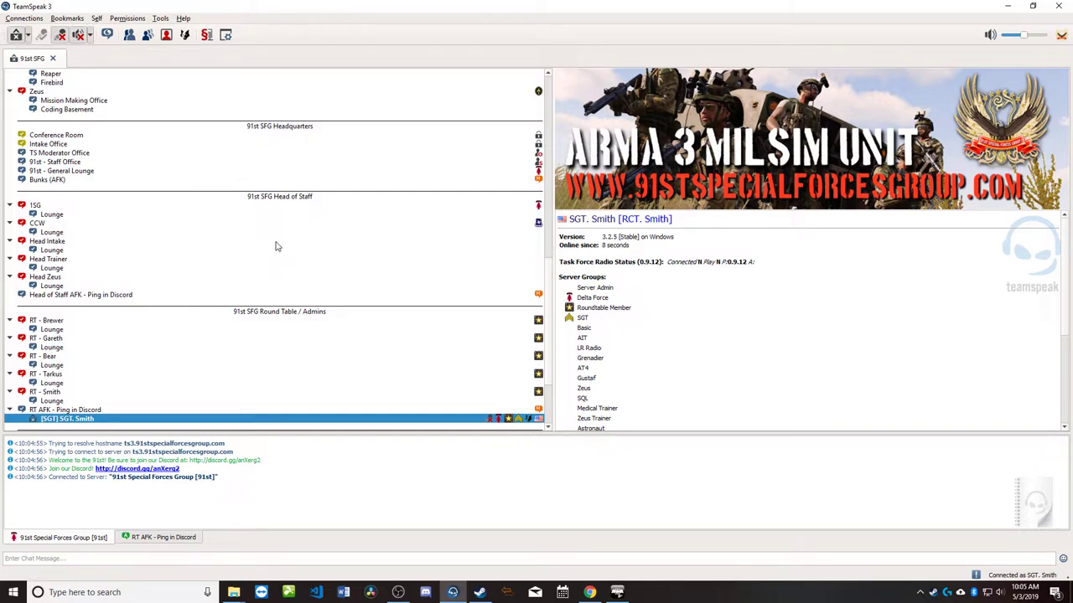
left_click(164, 20)
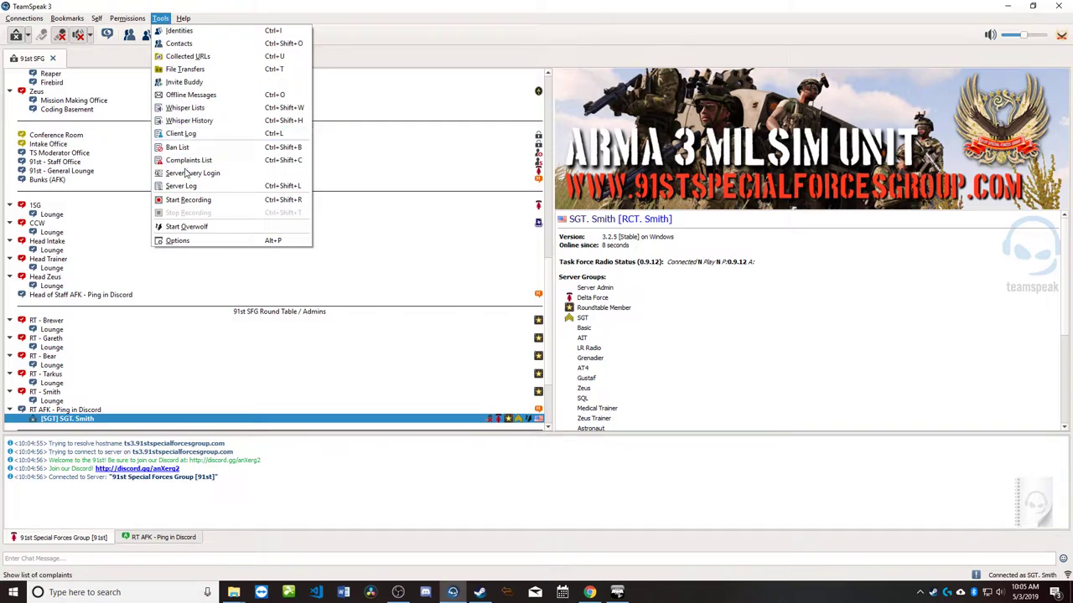
In Options > Addons, disable Task Force Arma 3 Radio, enable Task Force Arrowhead Radio, and save with OK.
left_click(180, 242)
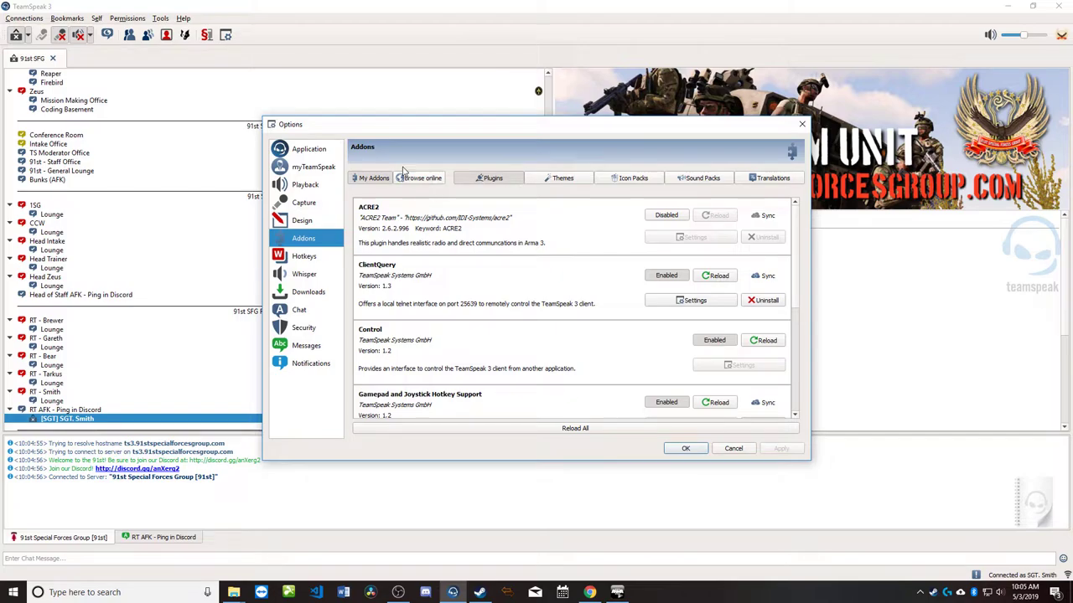
left_click(317, 222)
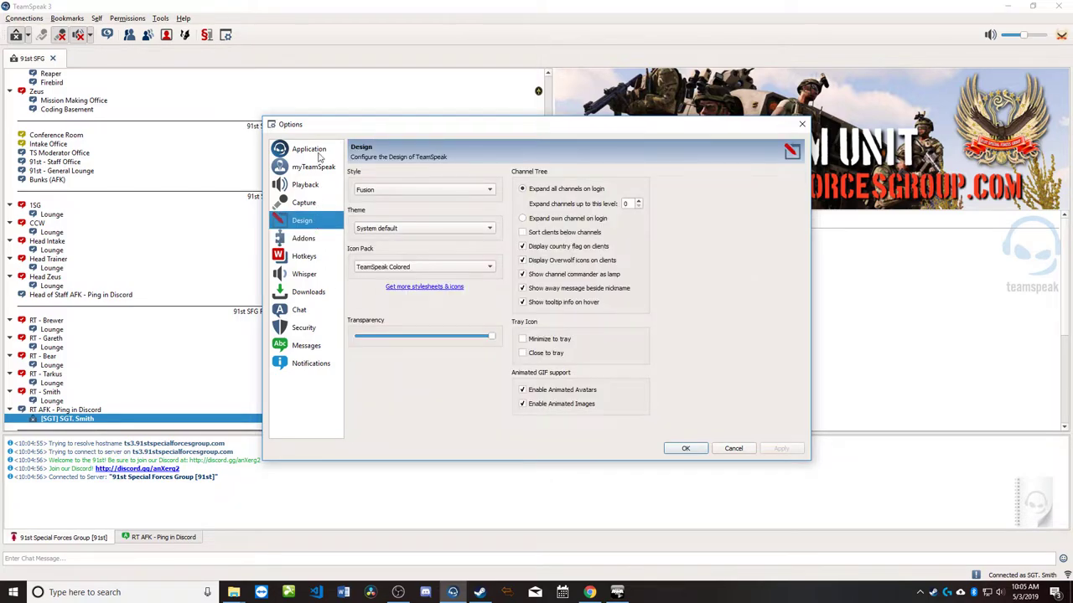
left_click(314, 241)
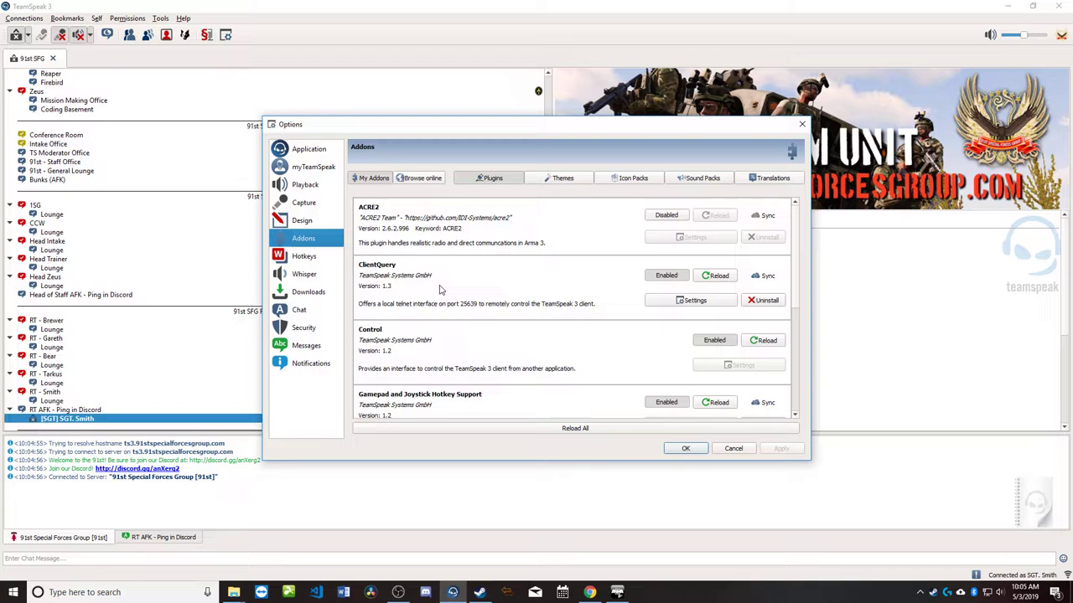
scroll(444, 293, "down", 3)
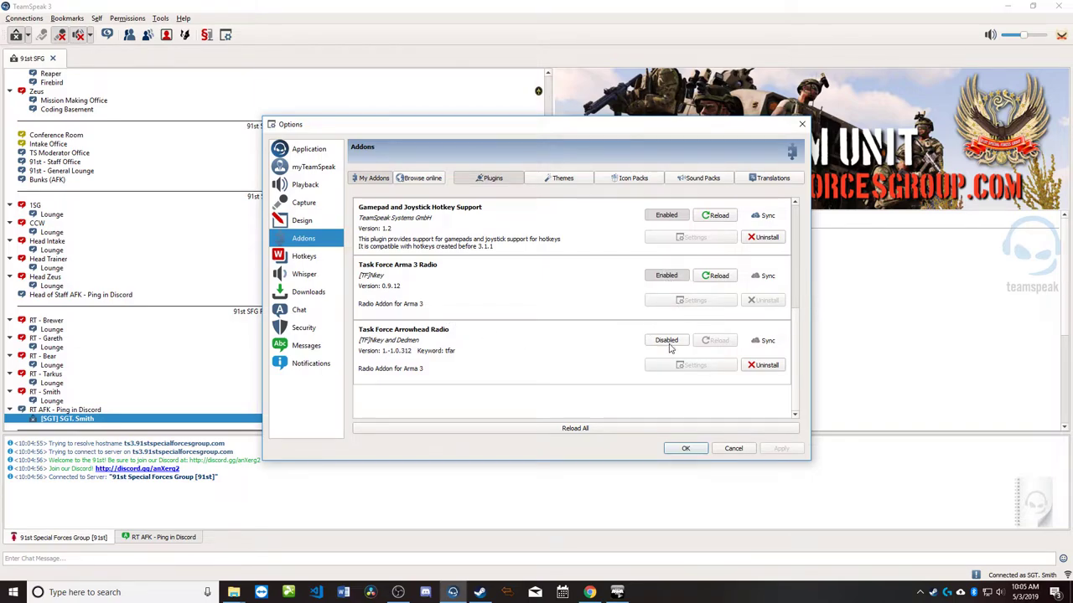
left_click(667, 277)
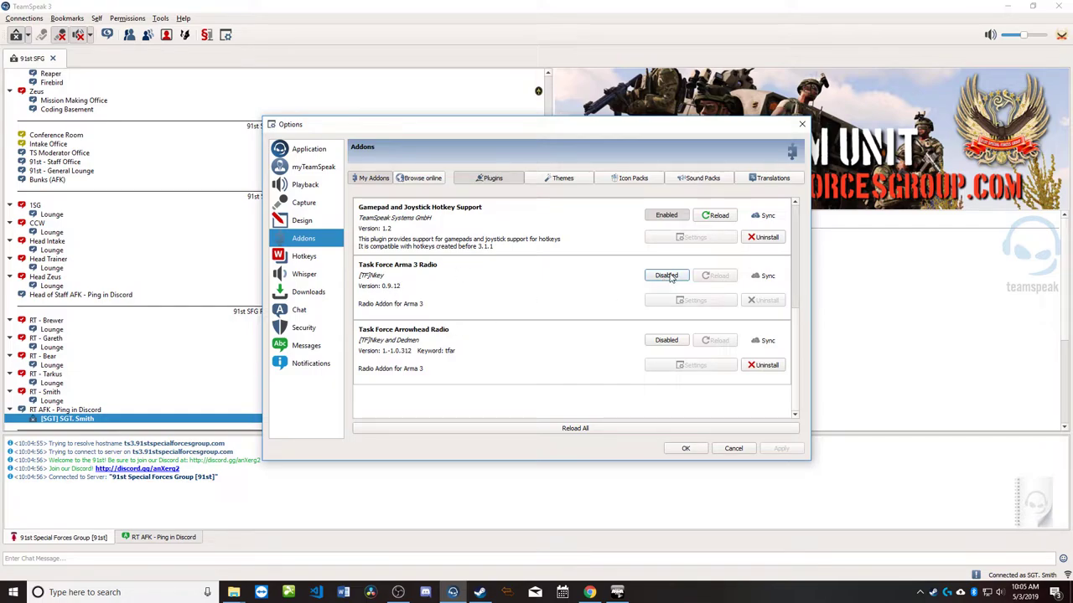
left_click(660, 341)
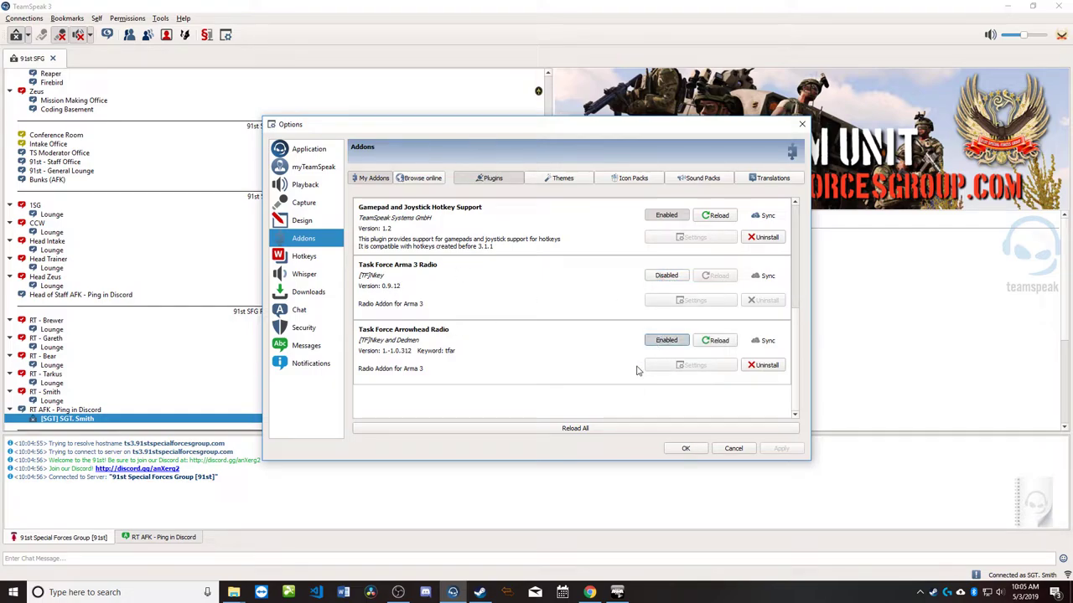
scroll(742, 387, "up", 3)
scroll(744, 387, "down", 3)
left_click(685, 450)
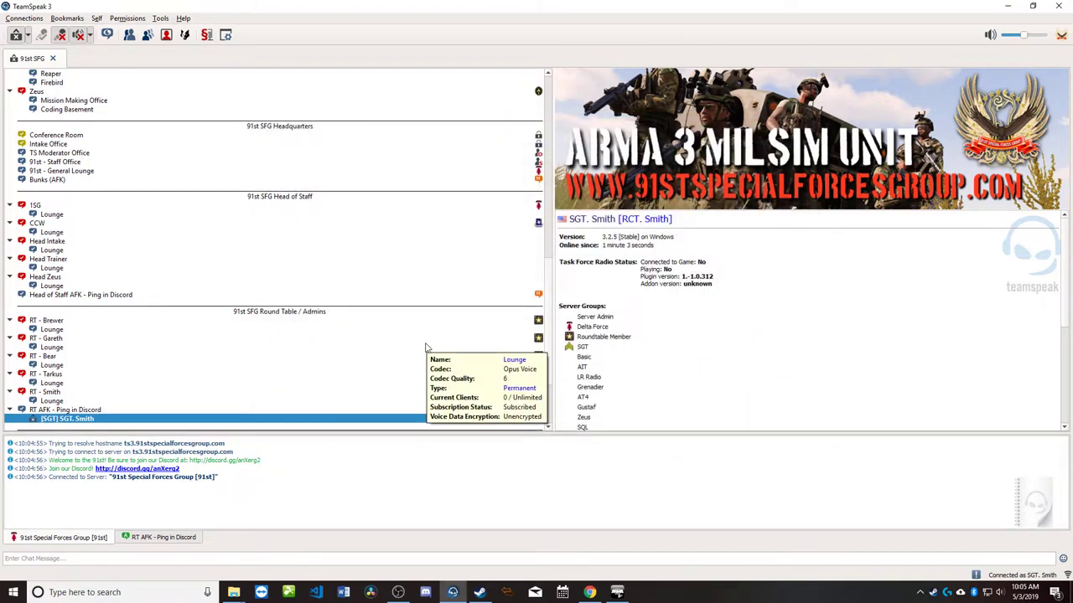
Restart TeamSpeak 3 and reconnect to the 91st SFG server.
left_click(1059, 6)
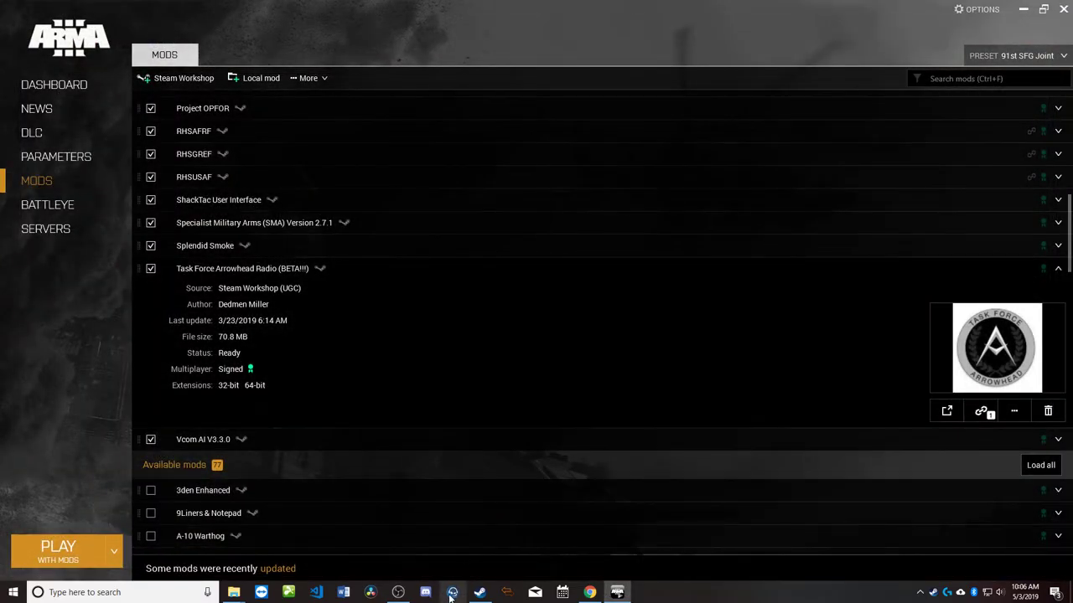
left_click(453, 593)
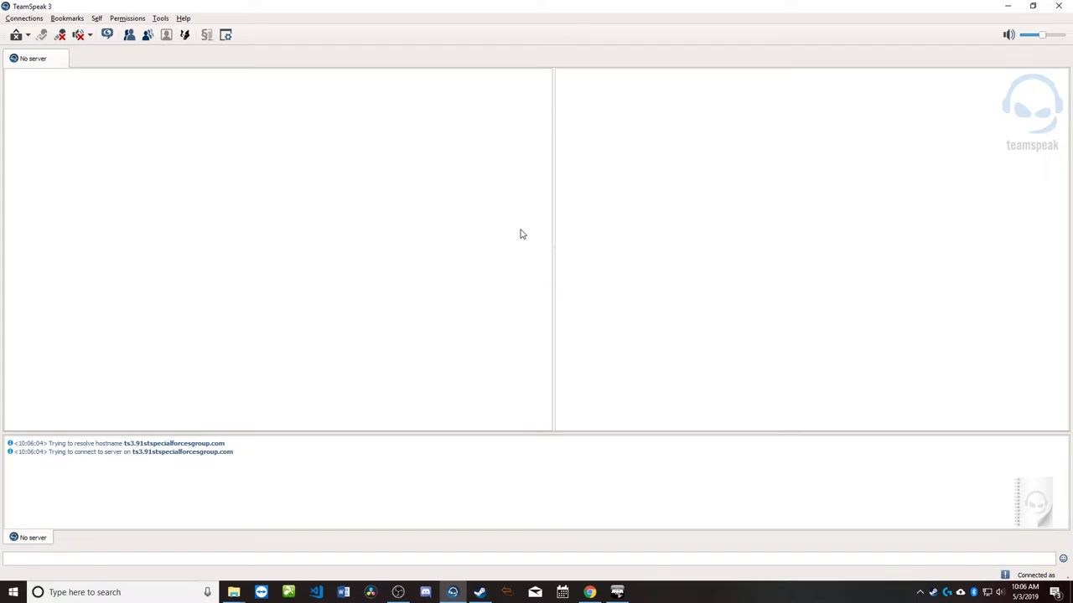
left_click(541, 313)
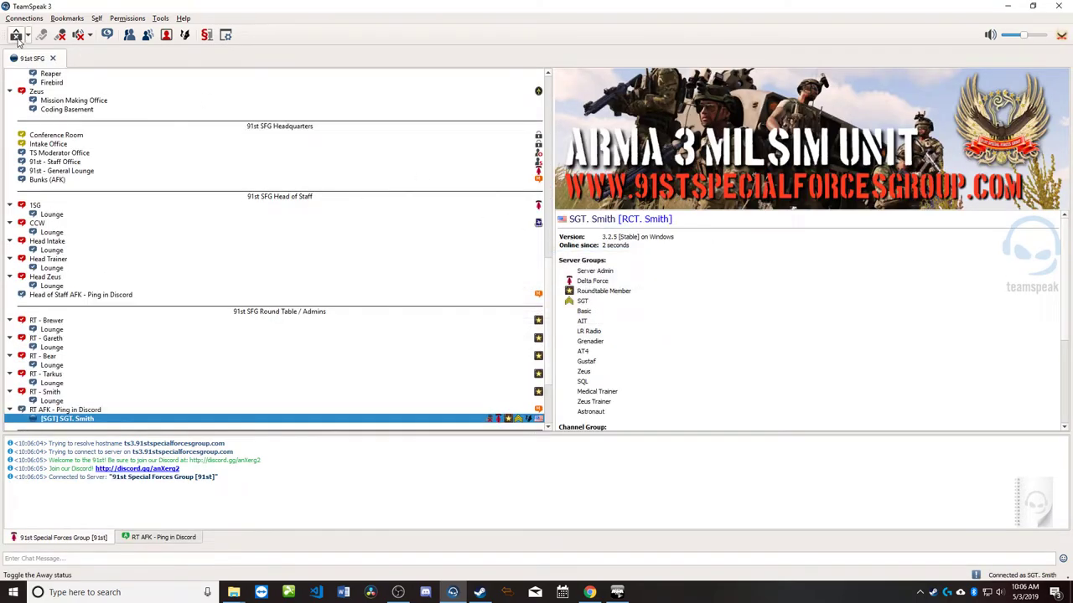
Highlight the Task Force Radio plugin version 1.-1.0.312 in the client info panel.
scroll(277, 344, "down", 2)
scroll(277, 344, "down", 1)
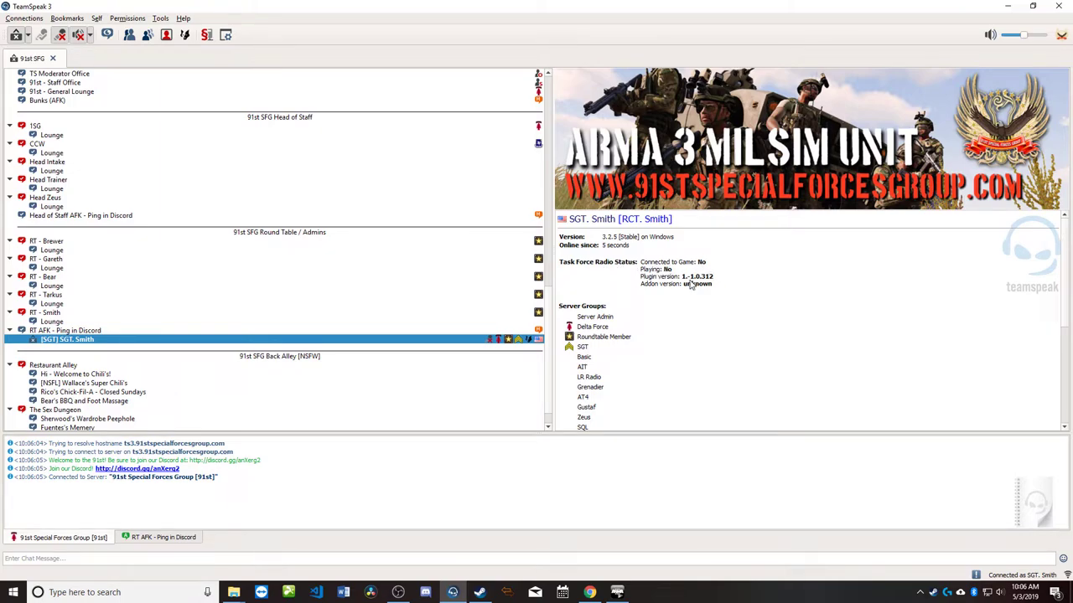
left_click_drag(685, 283, 716, 283)
left_click(714, 283)
left_click(160, 18)
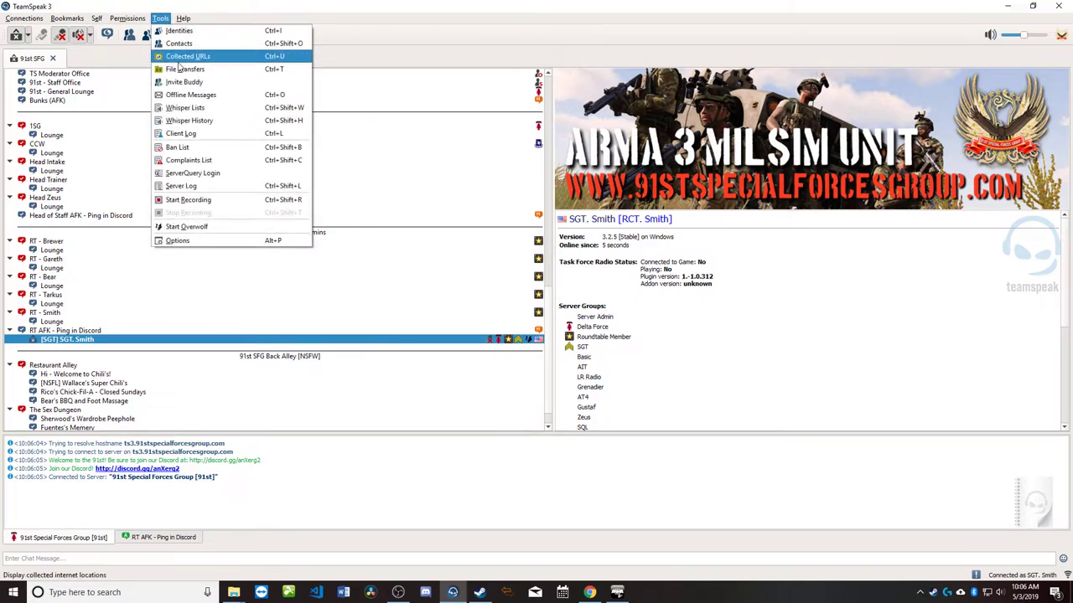
left_click(201, 241)
scroll(671, 390, "down", 3)
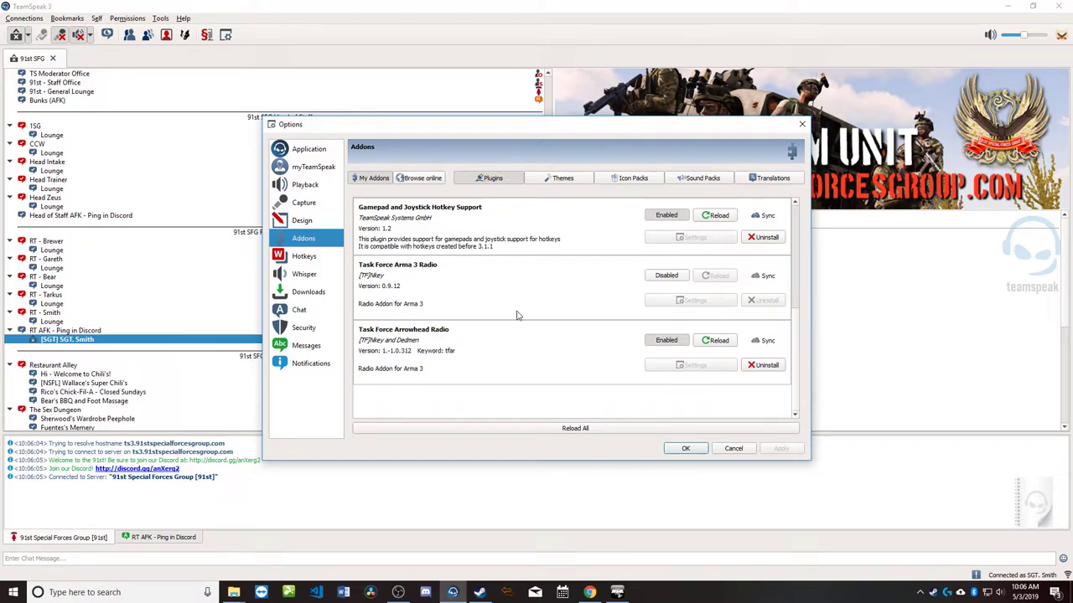
Close the options without changes and bring back the beta mod's teamspeak folder window.
left_click(686, 449)
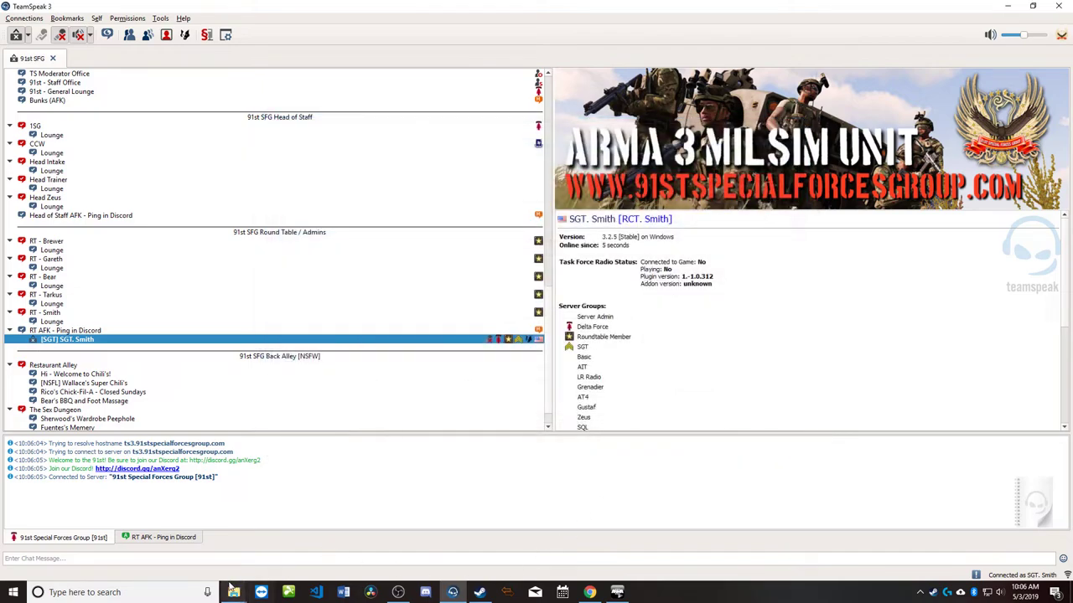
mouse_move(233, 593)
left_click(304, 543)
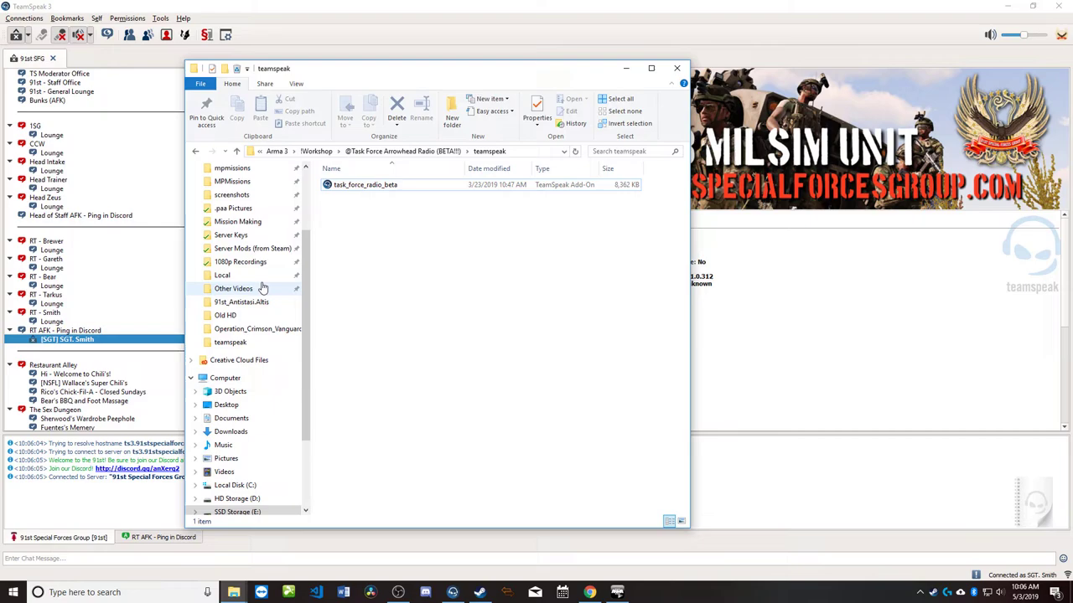
Go up through the !Workshop breadcrumb to the Arma 3 game folder.
scroll(263, 287, "up", 1)
left_click(317, 152)
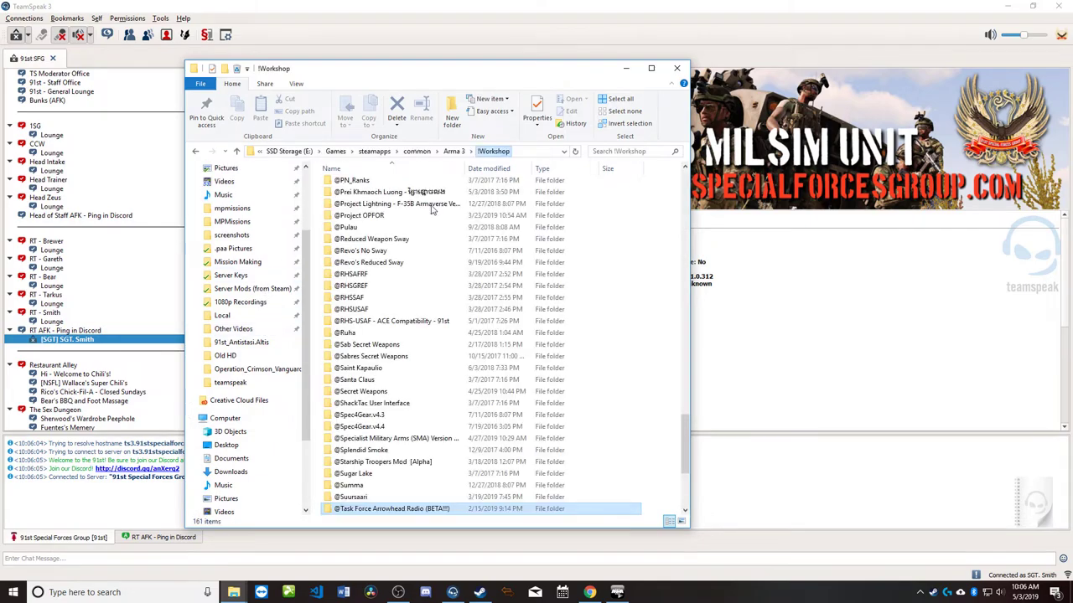
scroll(503, 278, "up", 20)
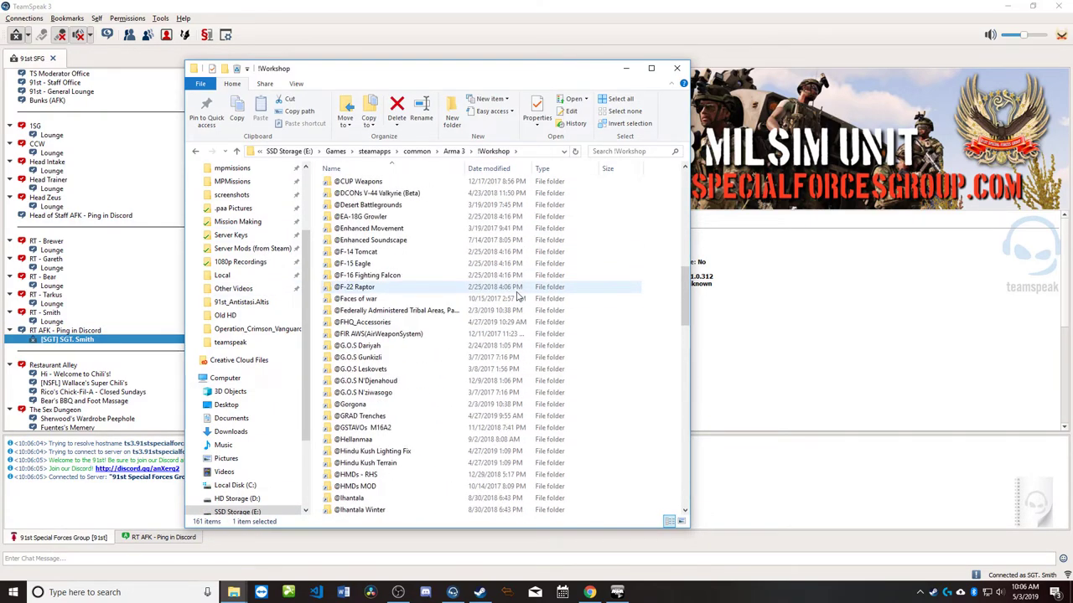
left_click(453, 152)
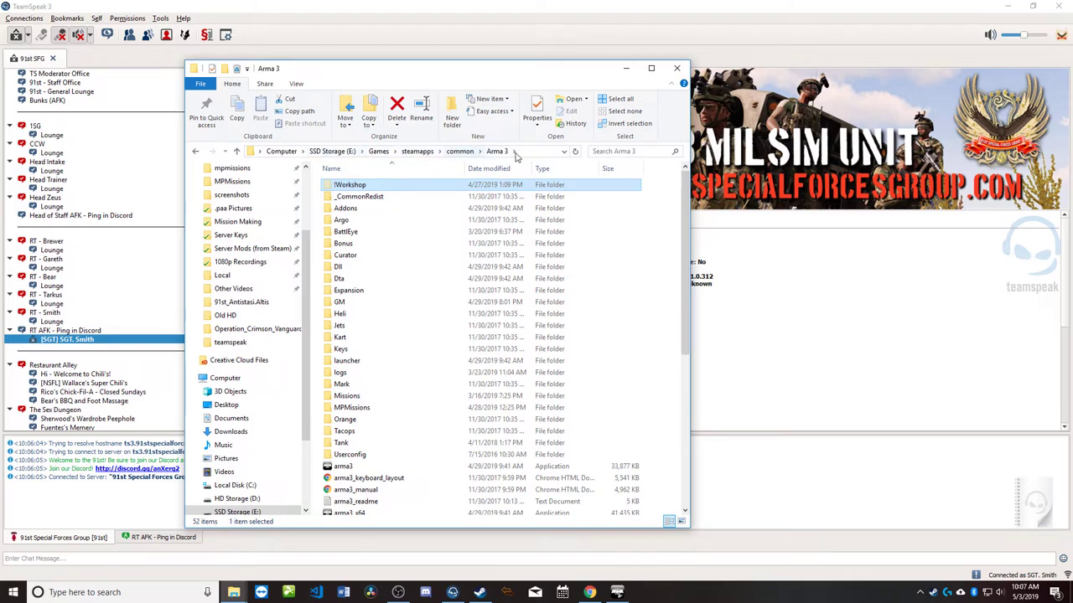
left_click(377, 197)
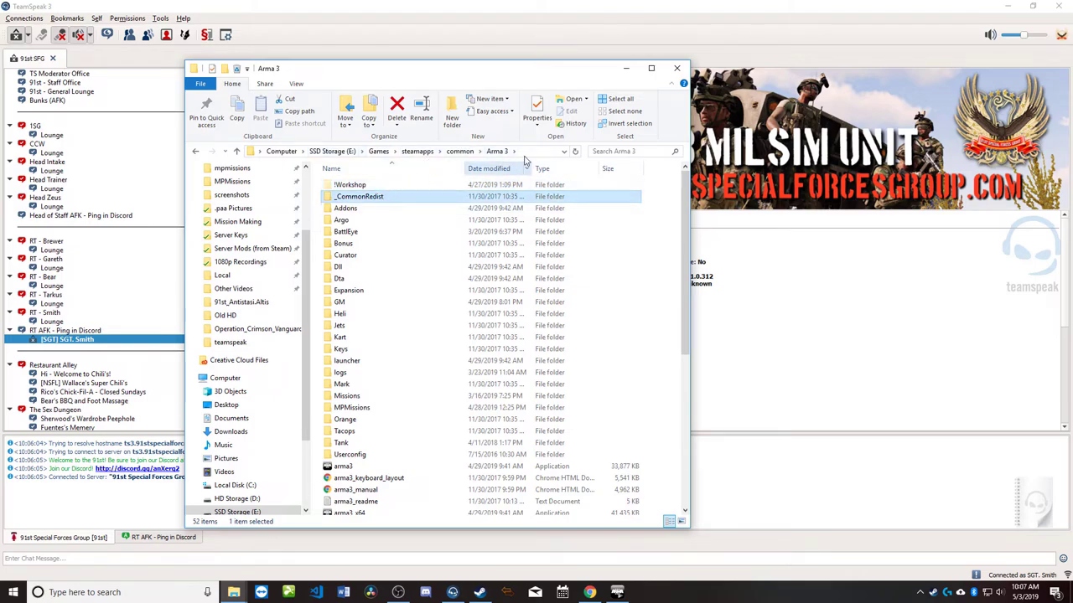
left_click(374, 186)
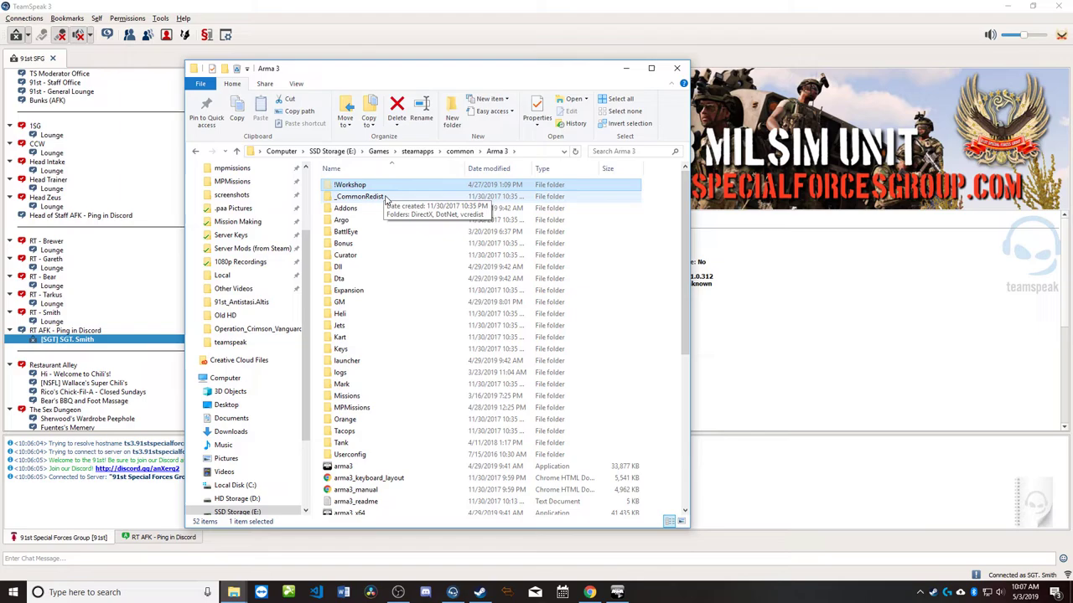
left_click(375, 196)
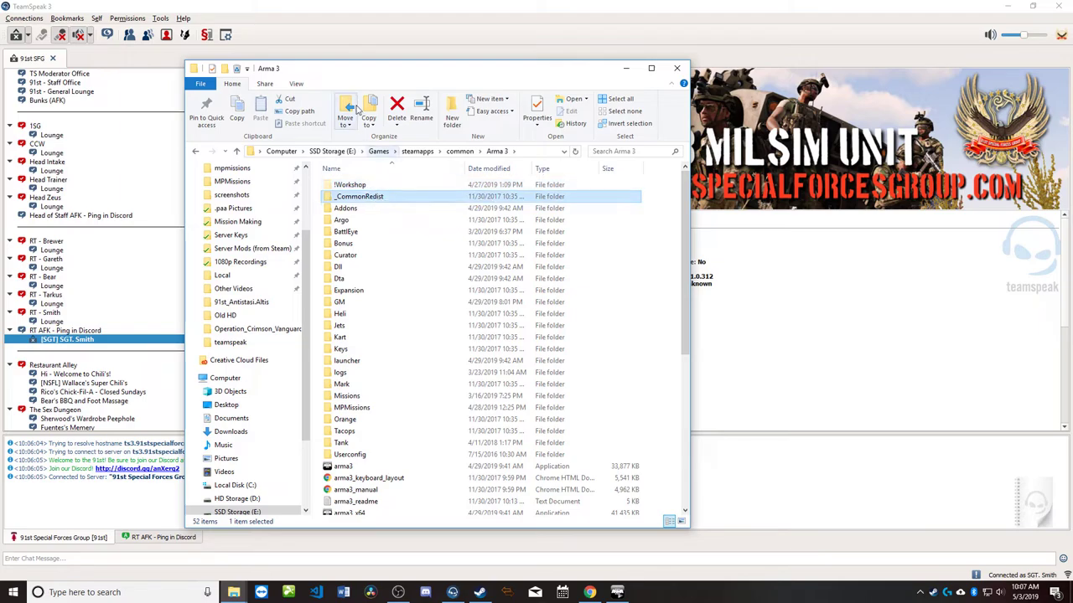
left_click(297, 83)
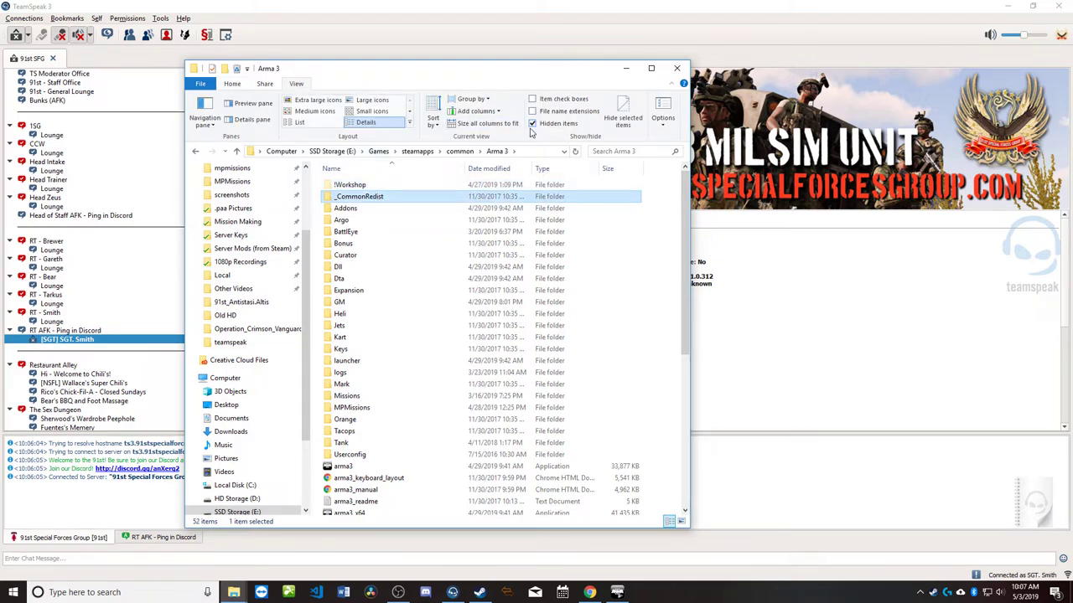
left_click(532, 126)
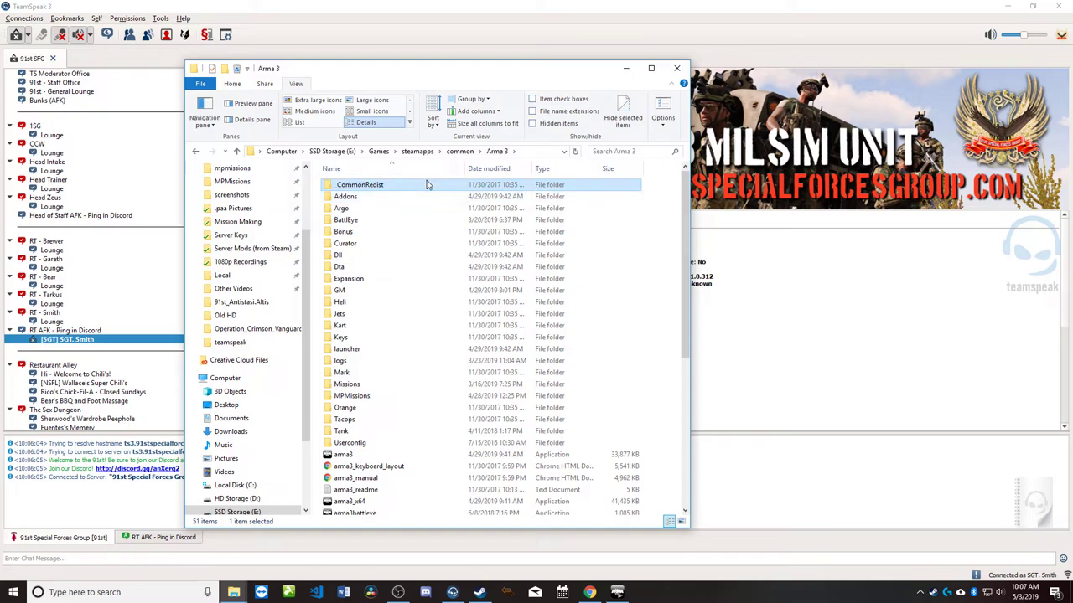
left_click(534, 124)
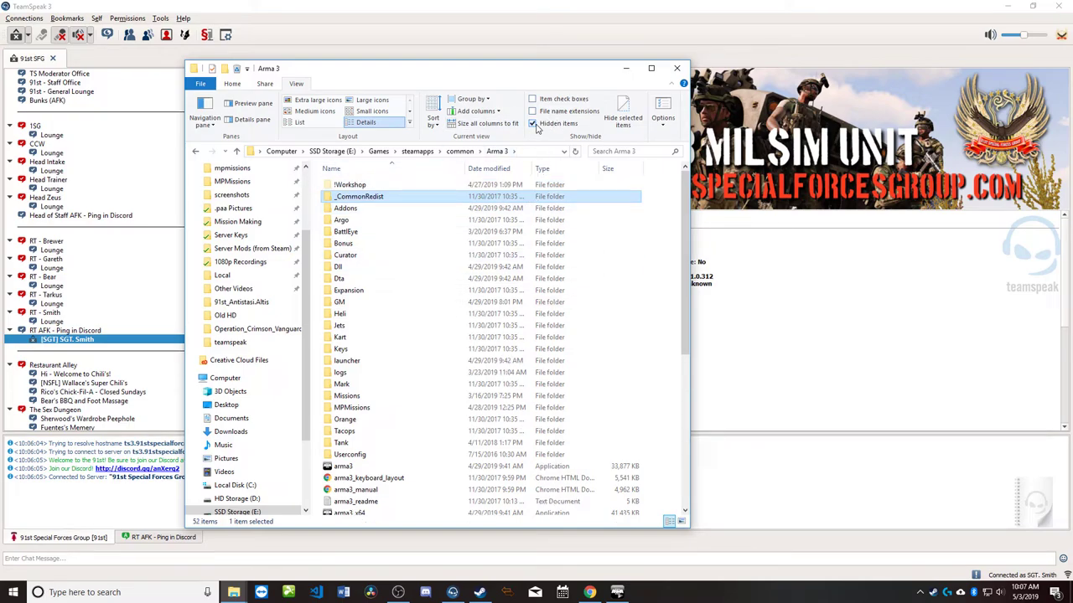
left_click(374, 186)
double_click(374, 186)
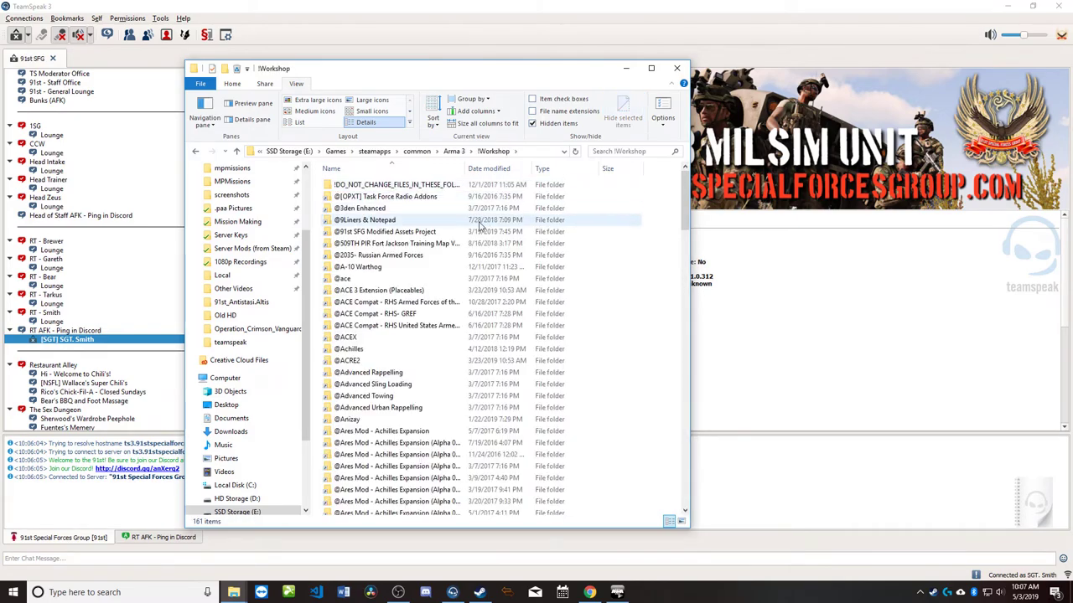
scroll(504, 248, "up", 3)
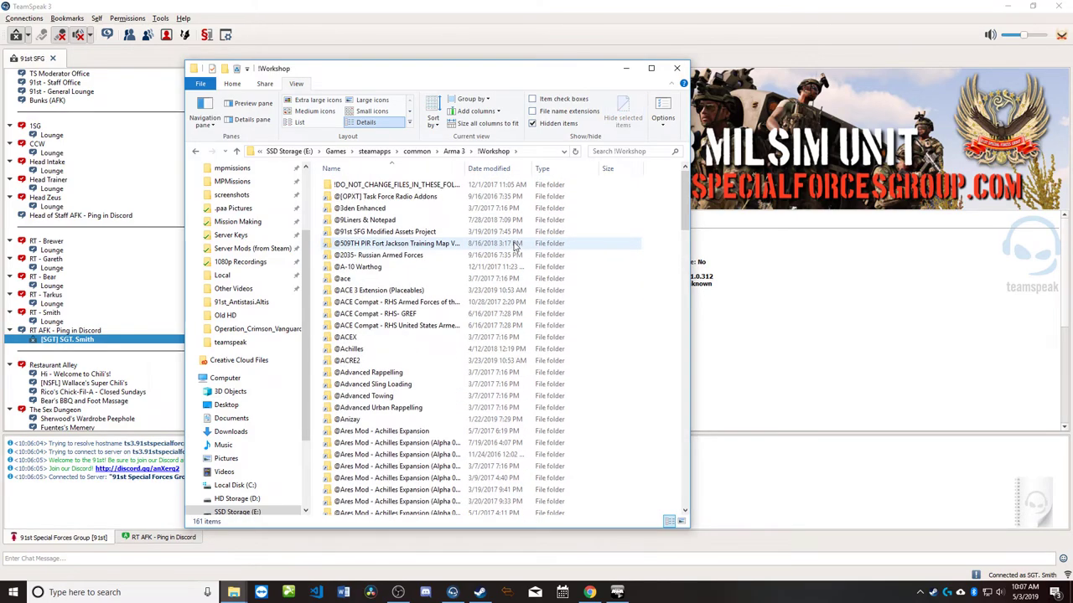
left_click(453, 151)
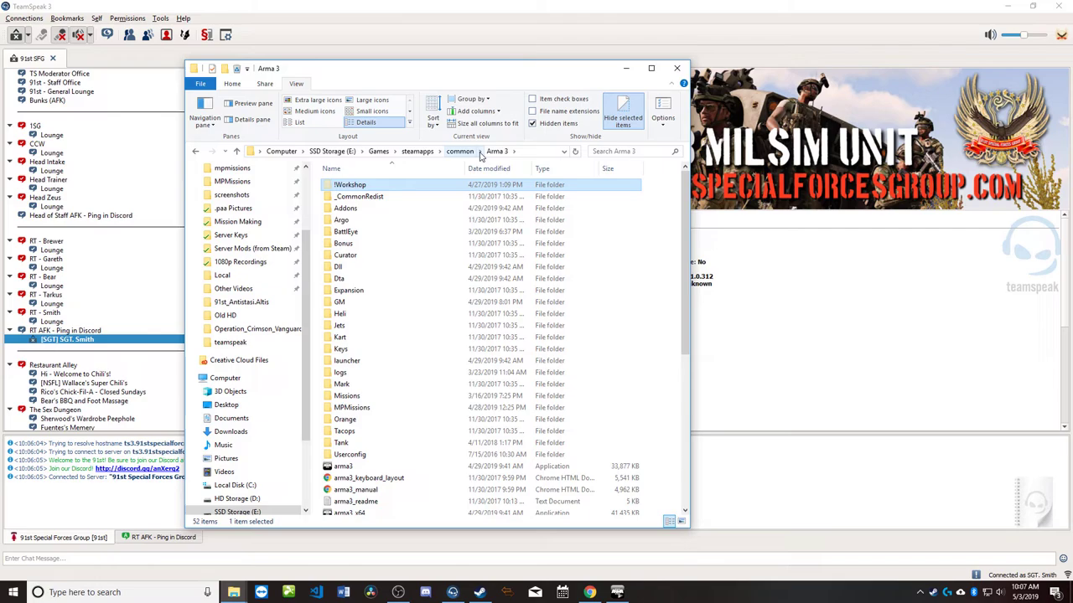
Reopen !Workshop, return to the Arma 3 folder, and review its contents (Addons 15.0 GB, Expansion 20.4 GB).
double_click(373, 186)
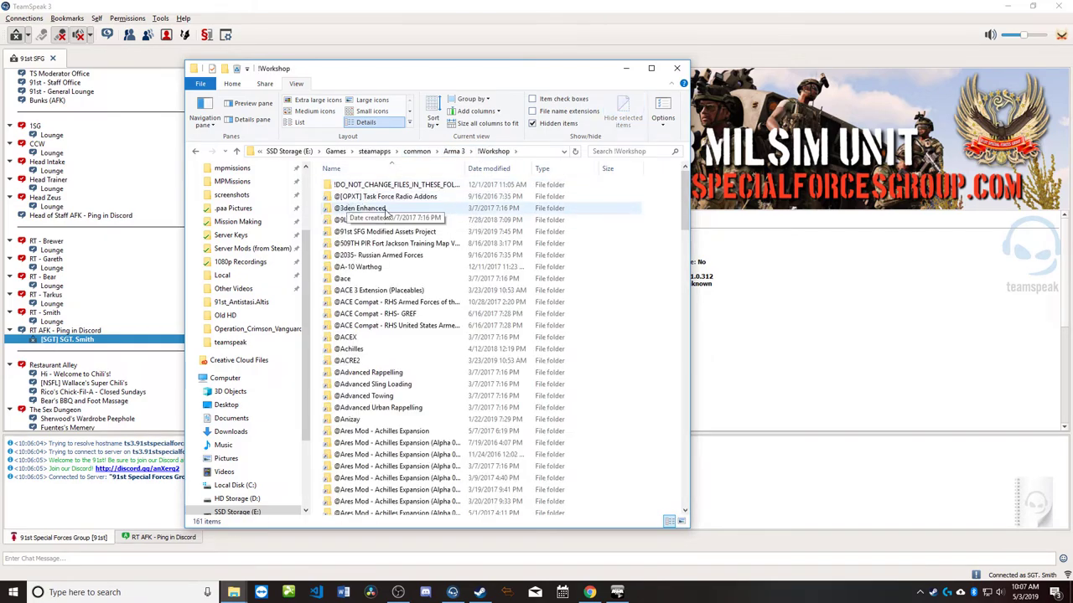
left_click(453, 151)
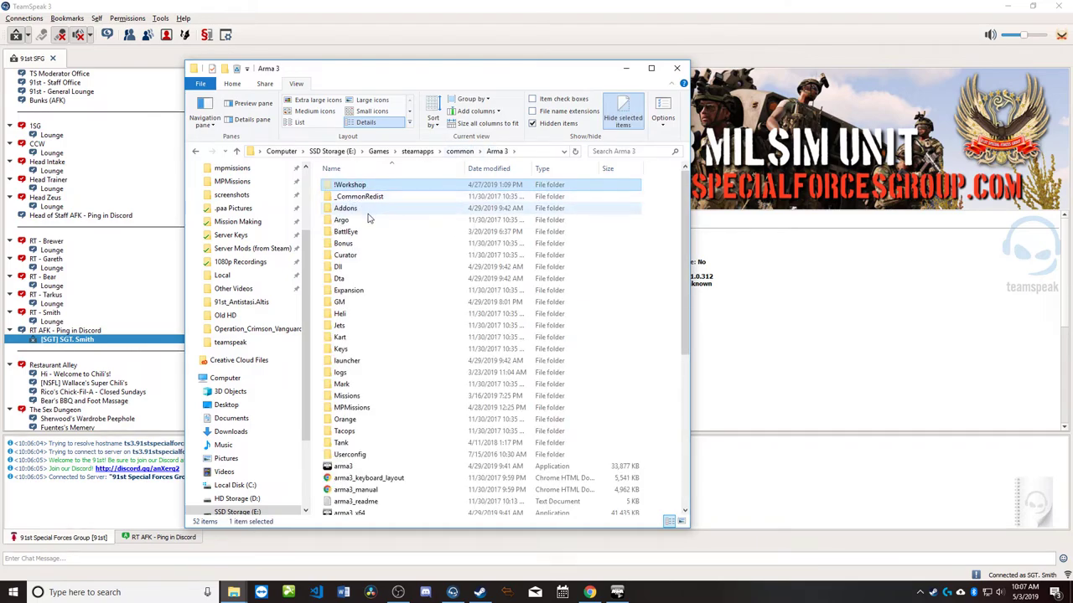
scroll(381, 302, "down", 3)
scroll(381, 301, "down", 1)
scroll(381, 301, "up", 4)
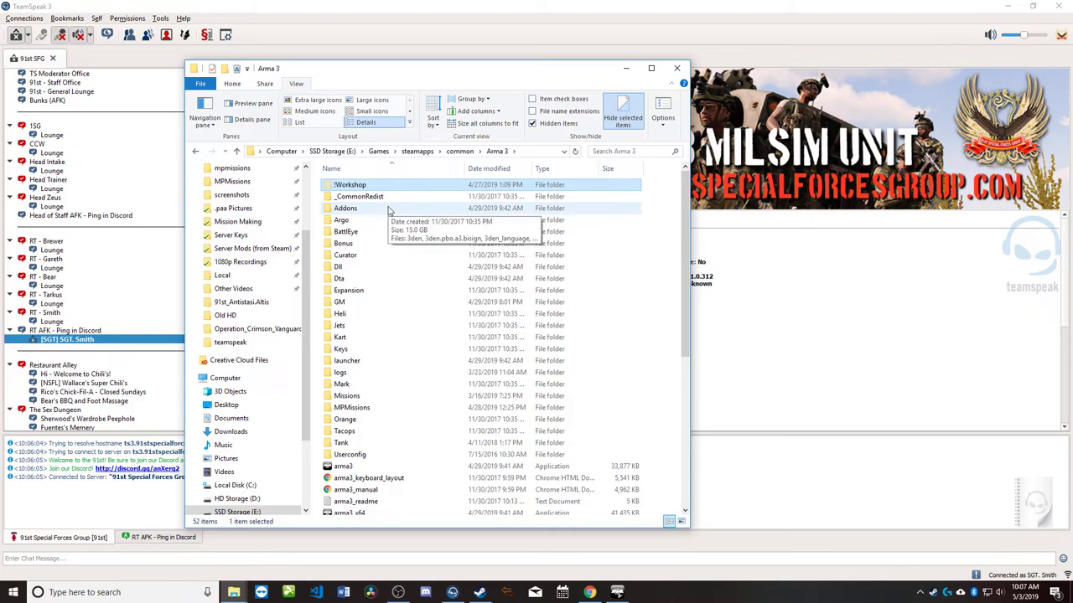
scroll(413, 268, "down", 5)
scroll(424, 358, "up", 5)
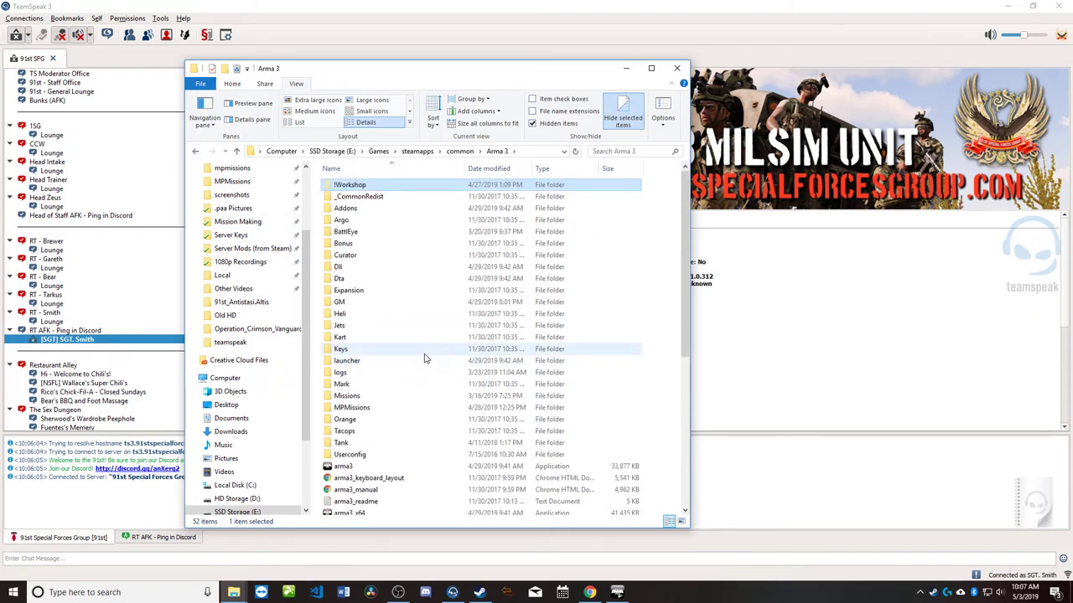
Go up to the common folder, then close File Explorer to reveal TeamSpeak 3.
left_click(459, 151)
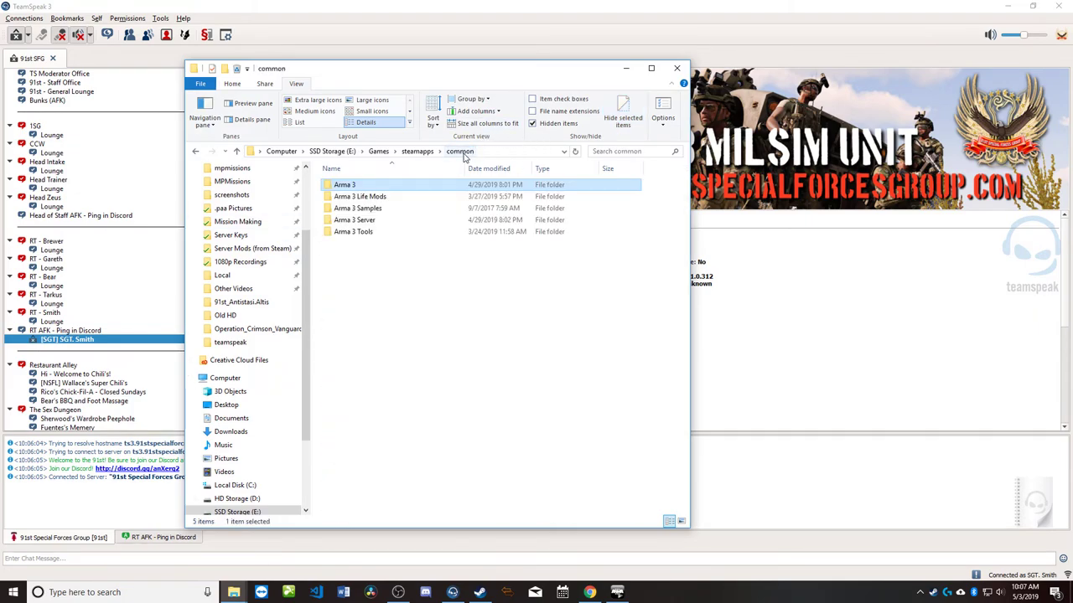
left_click(676, 68)
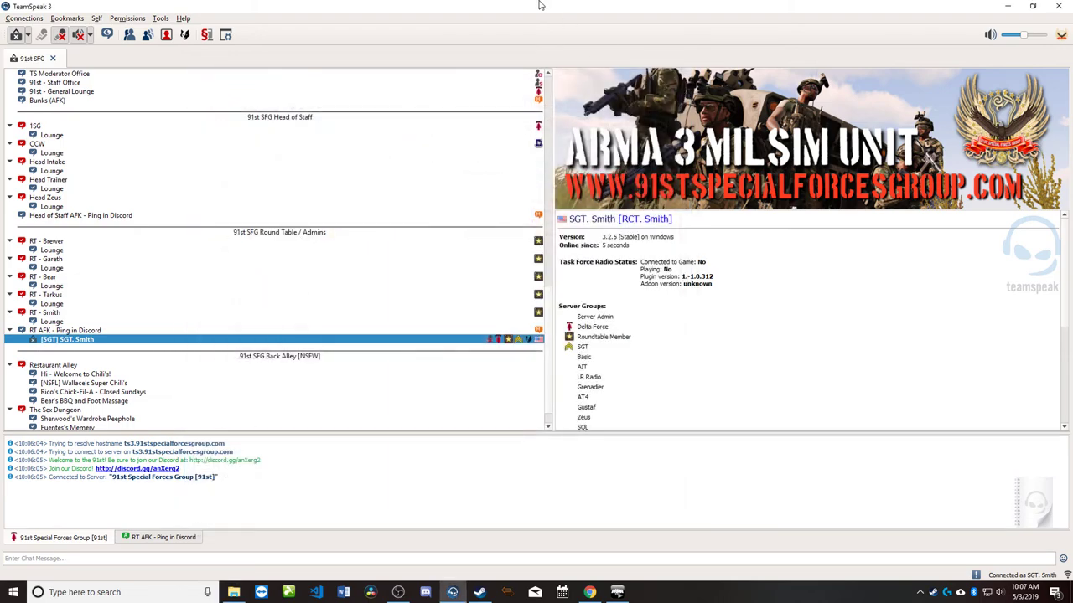